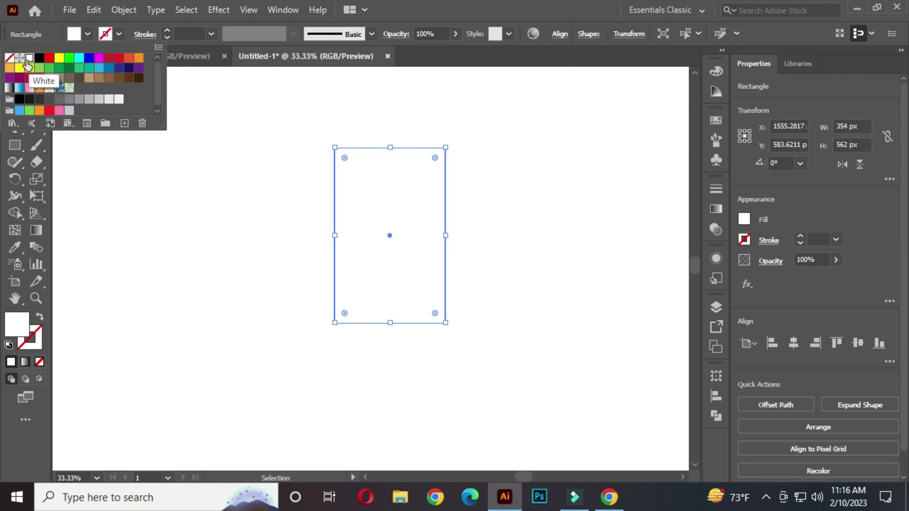
Give the rectangle no fill and a 3 pt black stroke, and move it slightly down and to the left
left_click(9, 58)
left_click(117, 32)
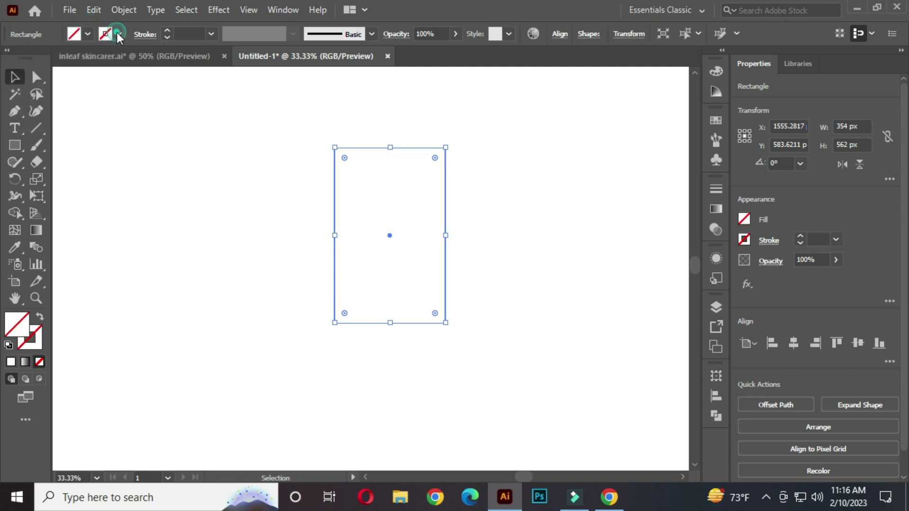
left_click(117, 32)
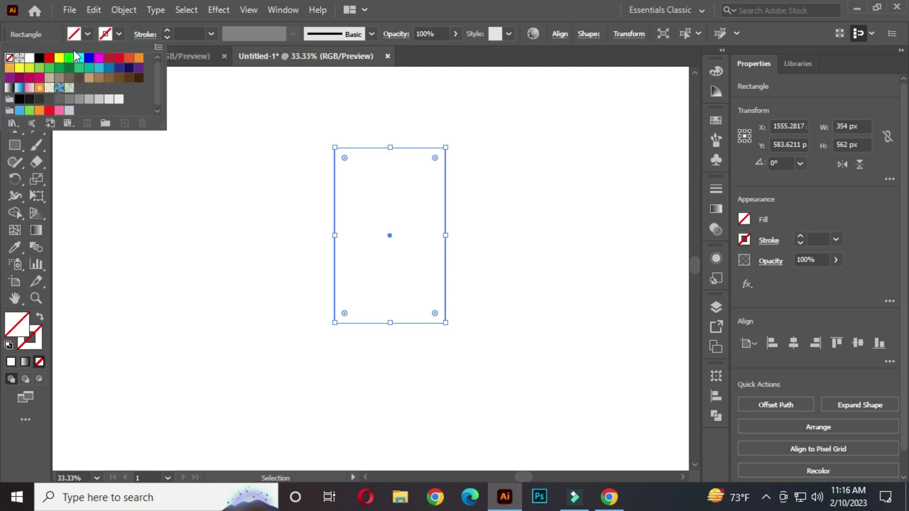
left_click(40, 58)
left_click(193, 33)
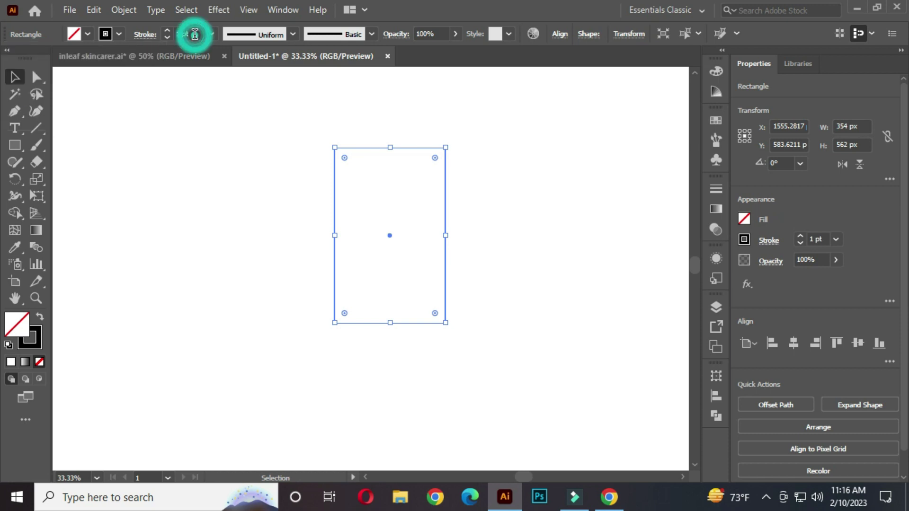
scroll(195, 33, "up", 1)
scroll(195, 33, "up", 1)
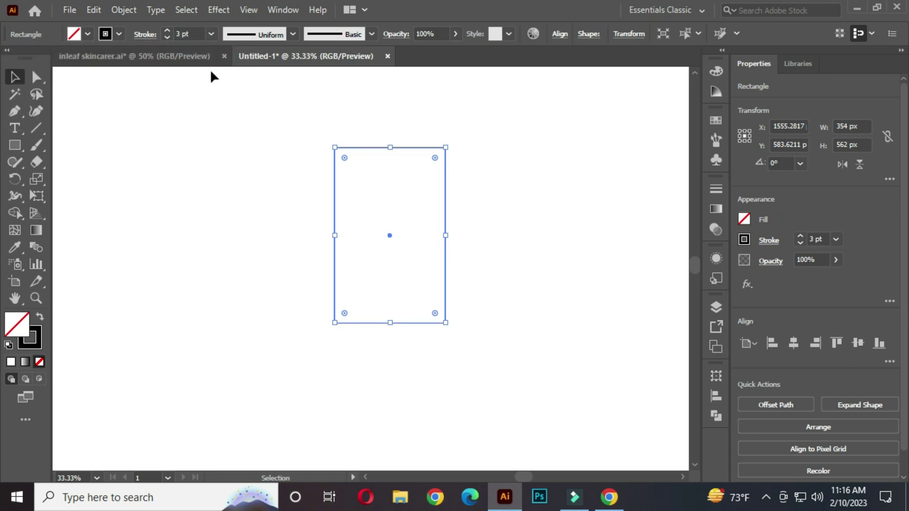
left_click(284, 143)
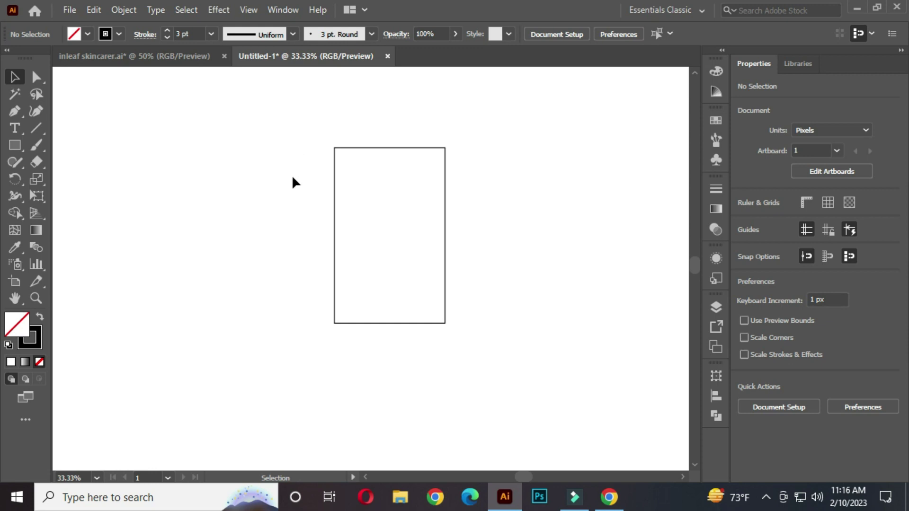
left_click_drag(334, 213, 319, 223)
left_click(494, 176)
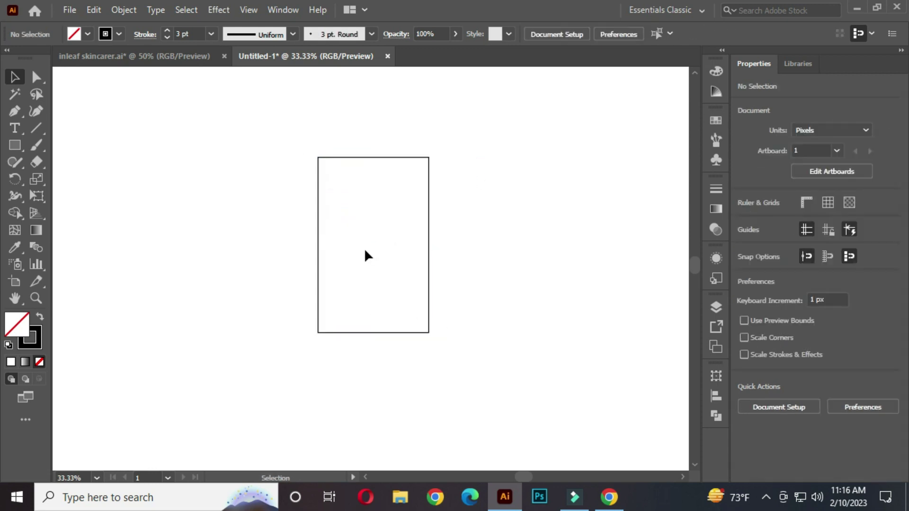
Duplicate the rectangle in place and narrow the copy symmetrically about its centre to 240 px wide
scroll(400, 206, "up", 1)
scroll(387, 204, "down", 1)
scroll(340, 165, "up", 1)
left_click_drag(284, 142, 416, 242)
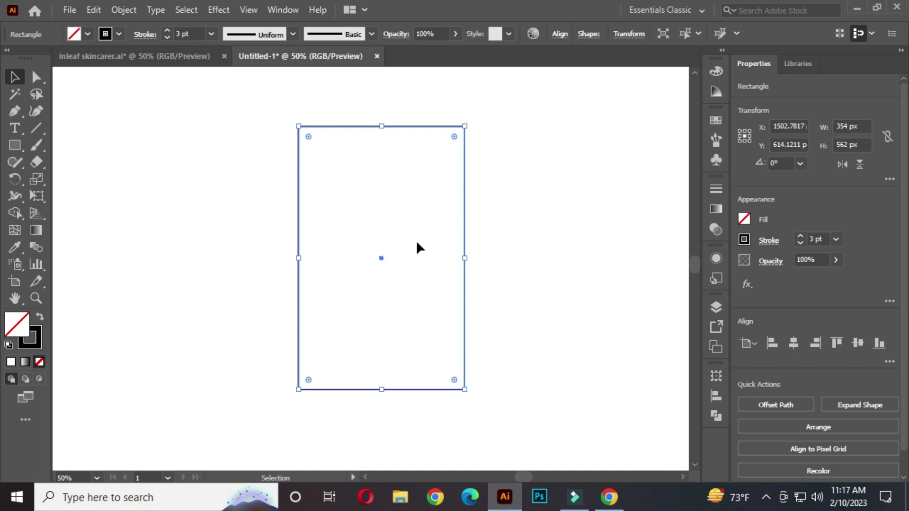
key("ctrl")
key("ctrl")
key("ctrl")
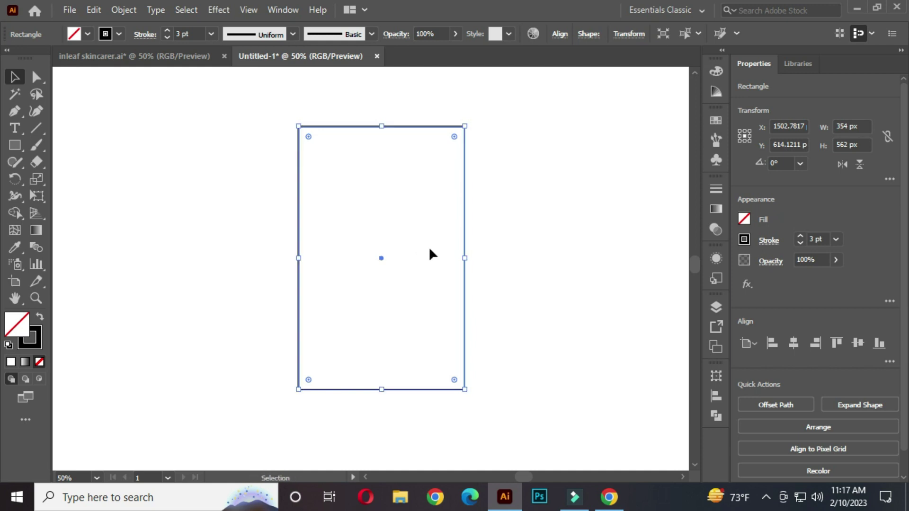
left_click_drag(465, 259, 439, 260)
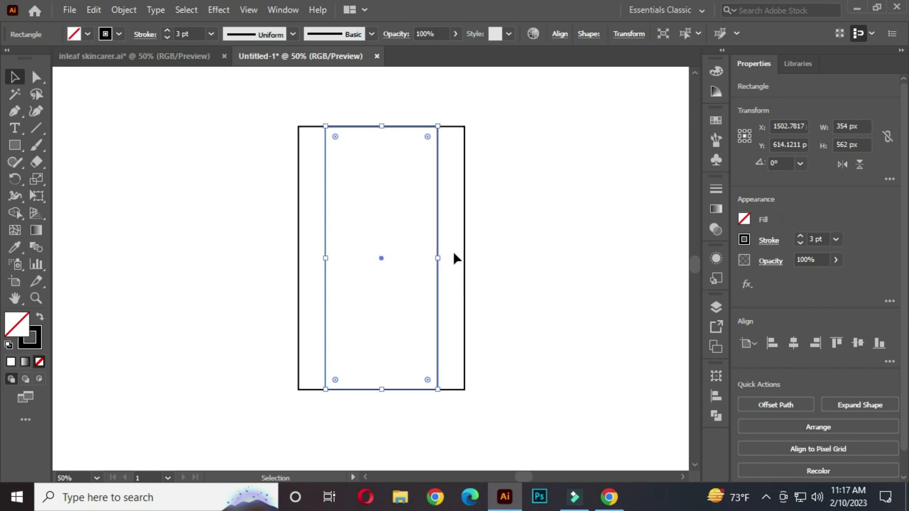
left_click(506, 203)
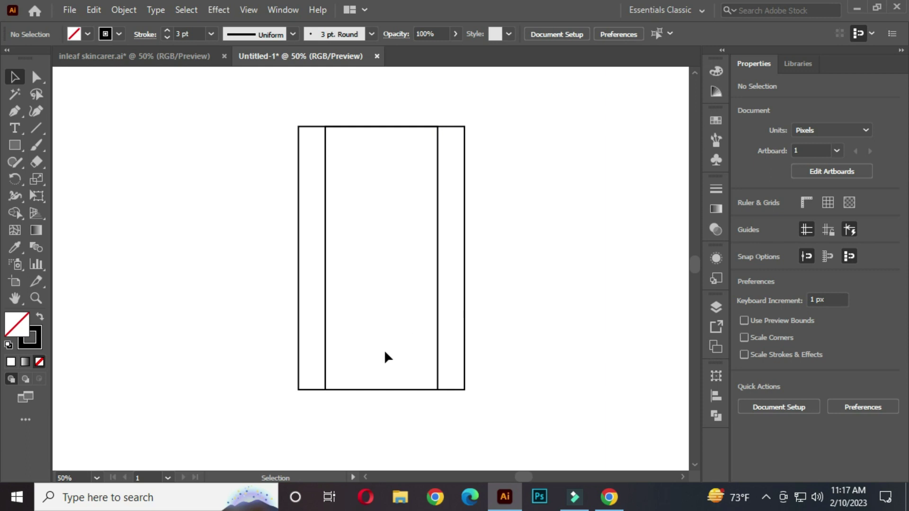
Round the corners of both the outer and the inner rectangle to the maximum to make pill shapes
left_click(298, 204)
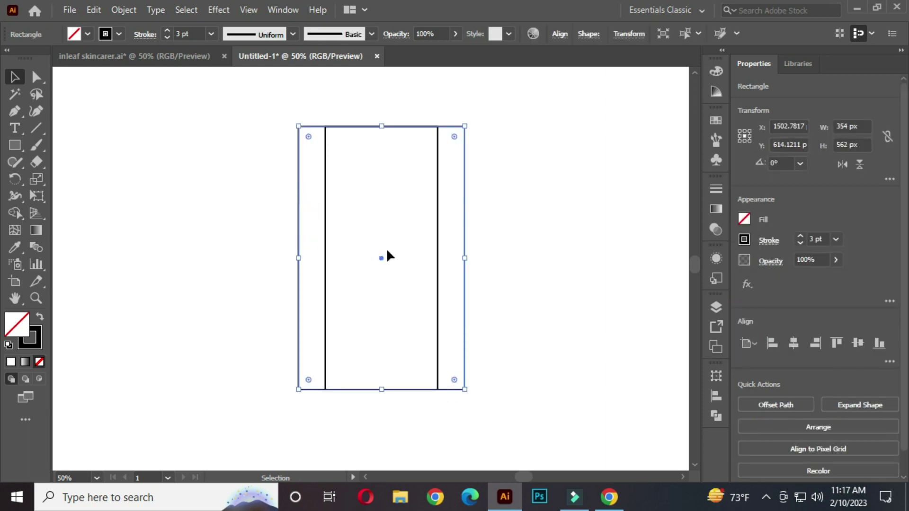
left_click_drag(308, 135, 364, 265)
left_click(498, 201)
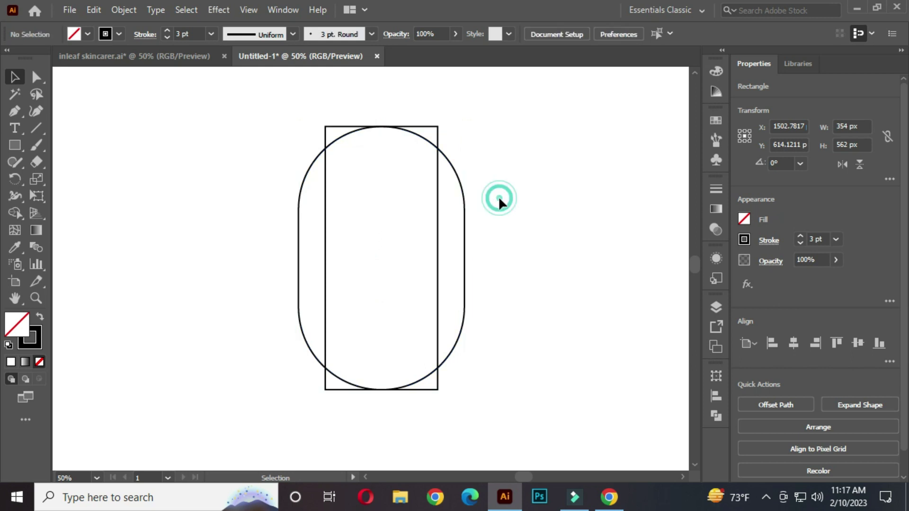
left_click(437, 226)
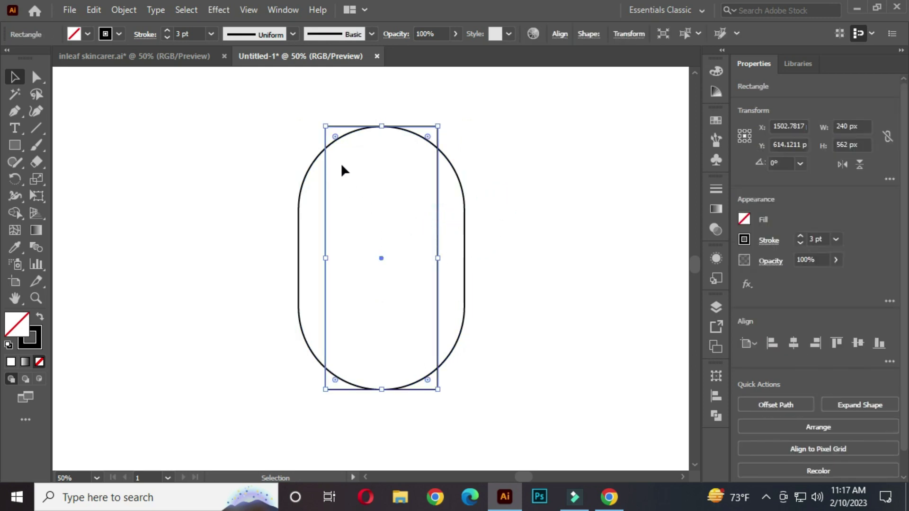
left_click_drag(335, 137, 375, 249)
left_click(514, 235)
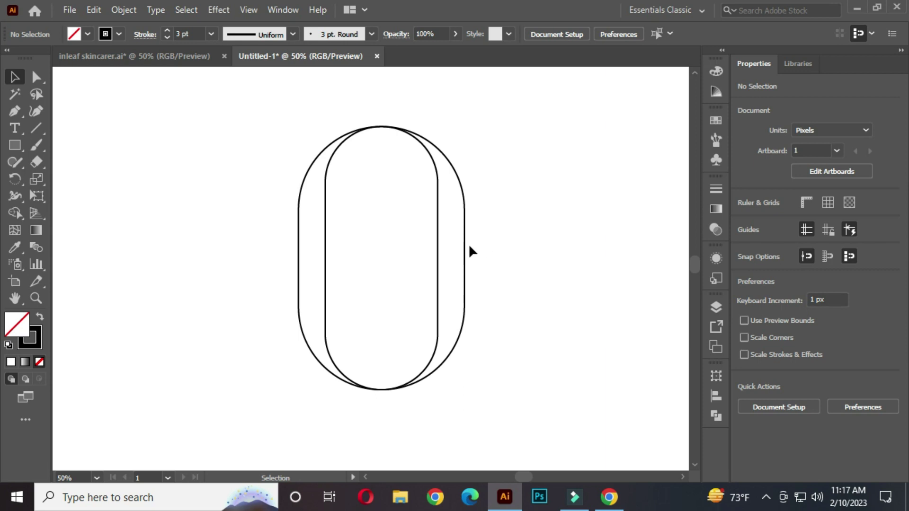
Reduce the inner pill's height symmetrically about its centre to 530 px
left_click_drag(458, 257, 451, 257)
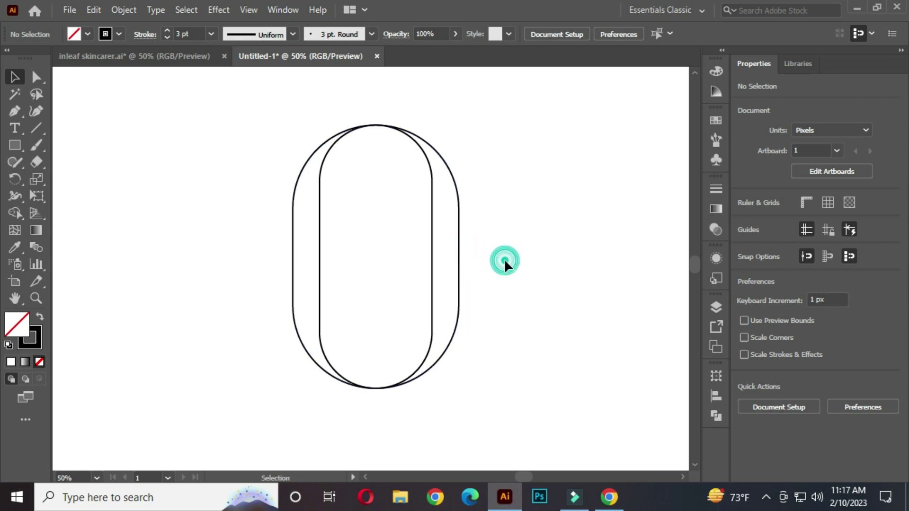
left_click(321, 257)
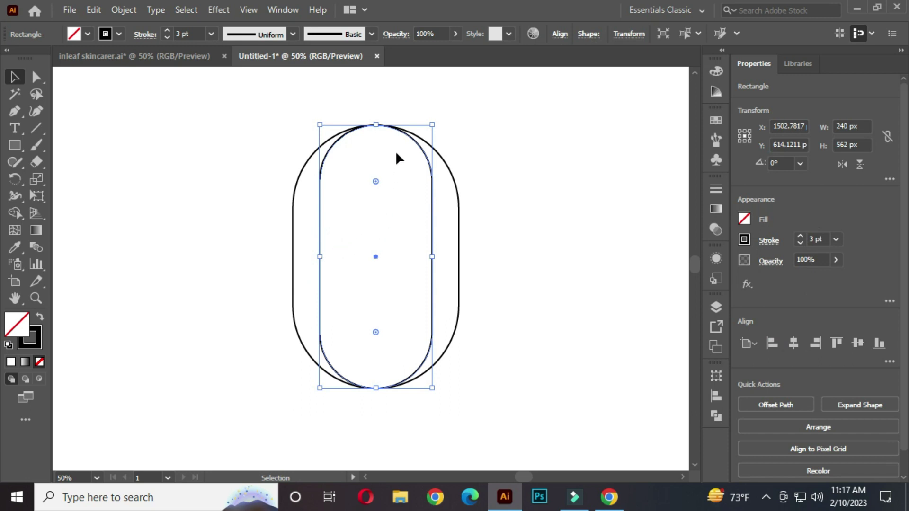
left_click_drag(377, 124, 377, 135)
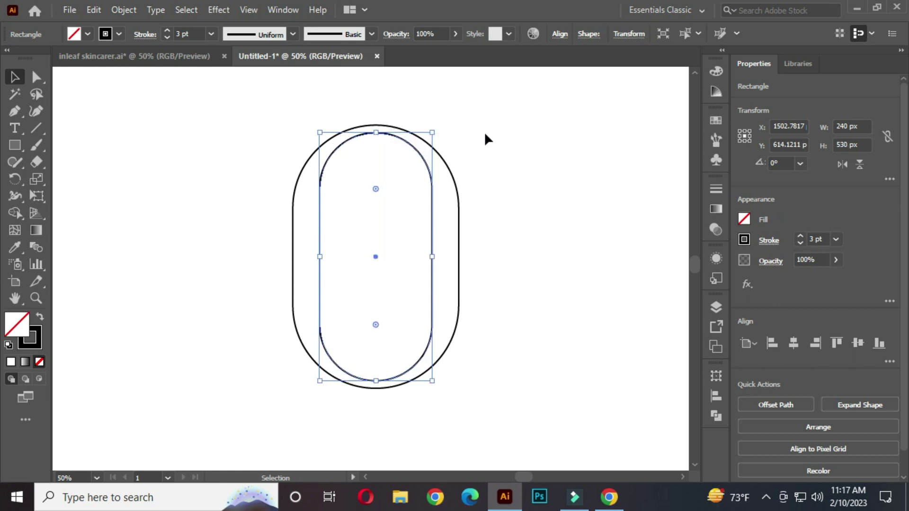
left_click(485, 135)
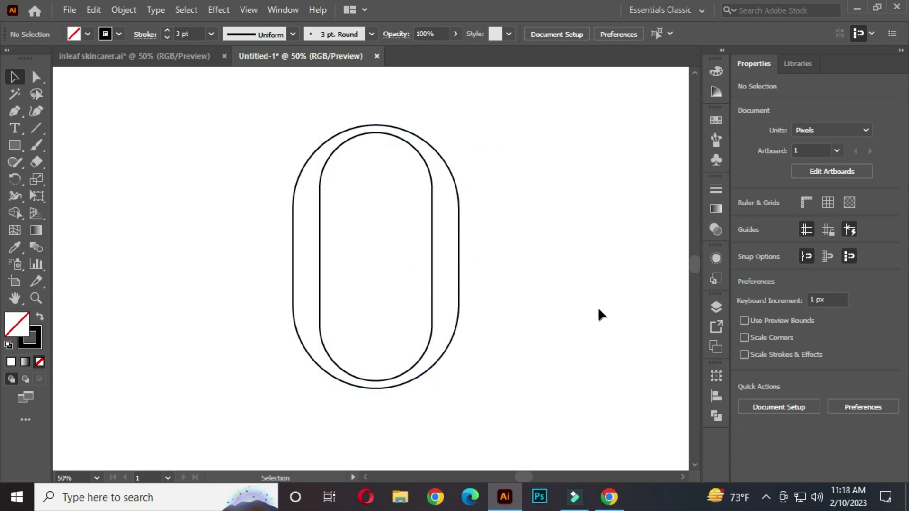
Draw a thin horizontal rectangle, 484 by 16 px, filling the gap between the tops of the outer and inner pills
right_click(7, 144)
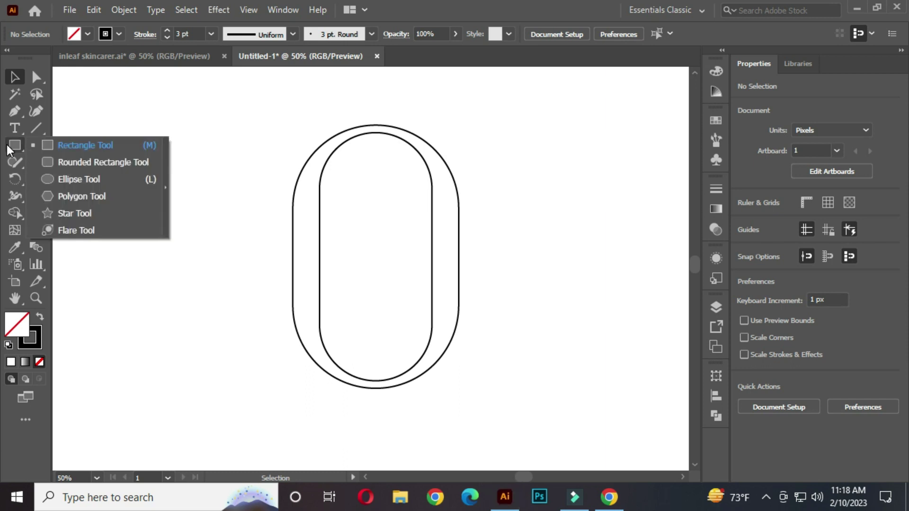
left_click(94, 146)
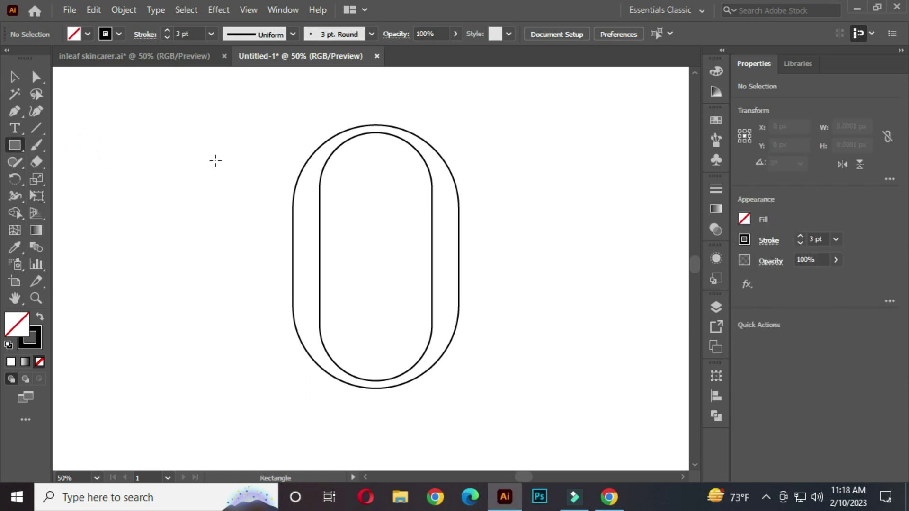
scroll(404, 121, "up", 1)
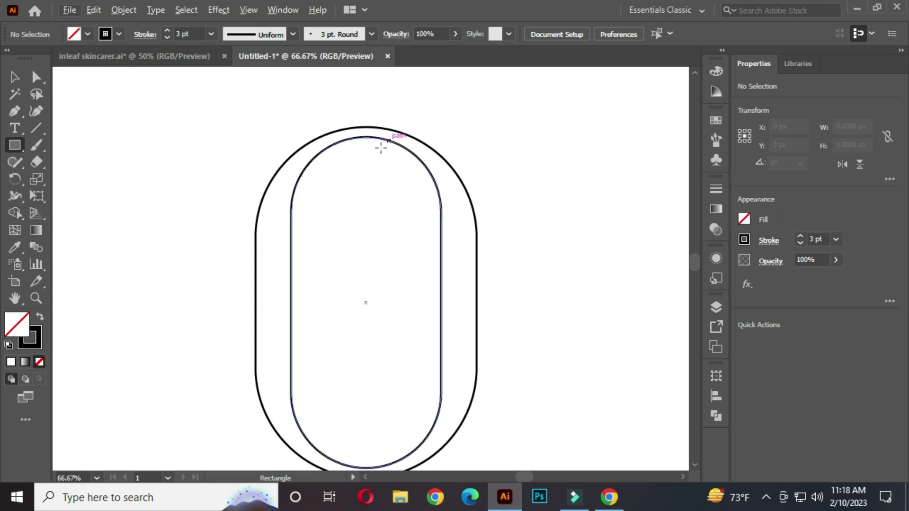
left_click_drag(376, 189, 369, 189)
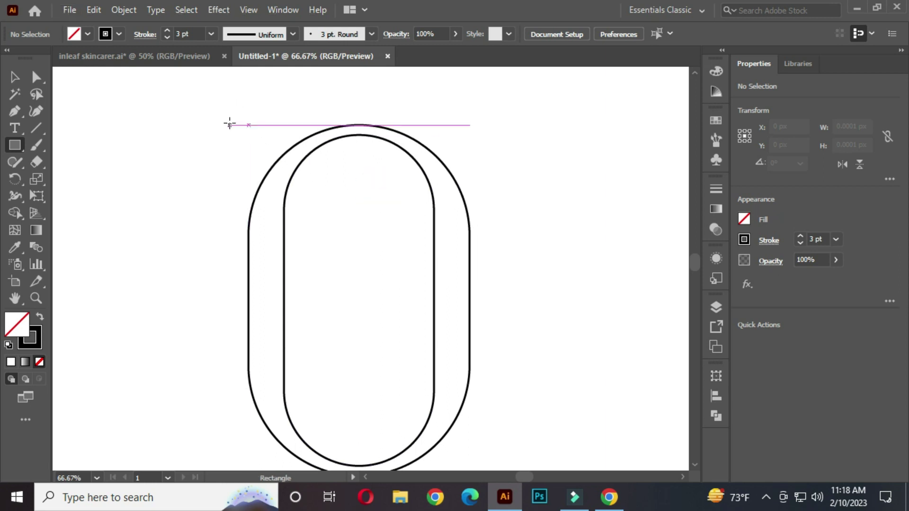
left_click_drag(230, 125, 532, 135)
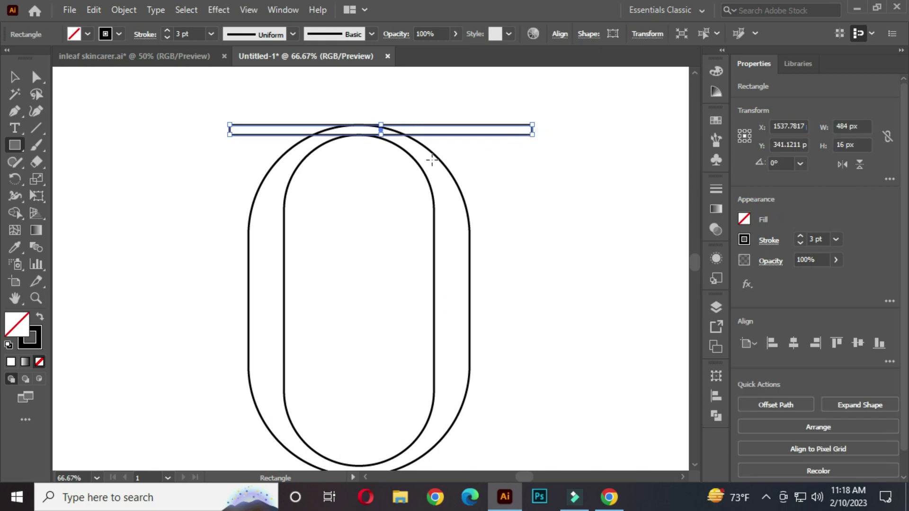
left_click(16, 77)
left_click(365, 232)
Draw a tall rectangle, 57 by 723 px, spanning the gap between the left sides of the two pills
key("ctrl+minus")
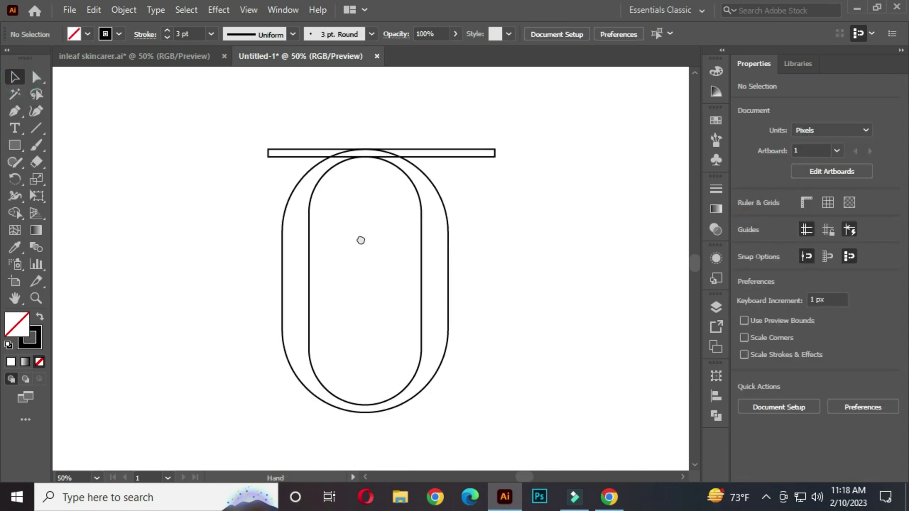
left_click_drag(358, 238, 385, 237)
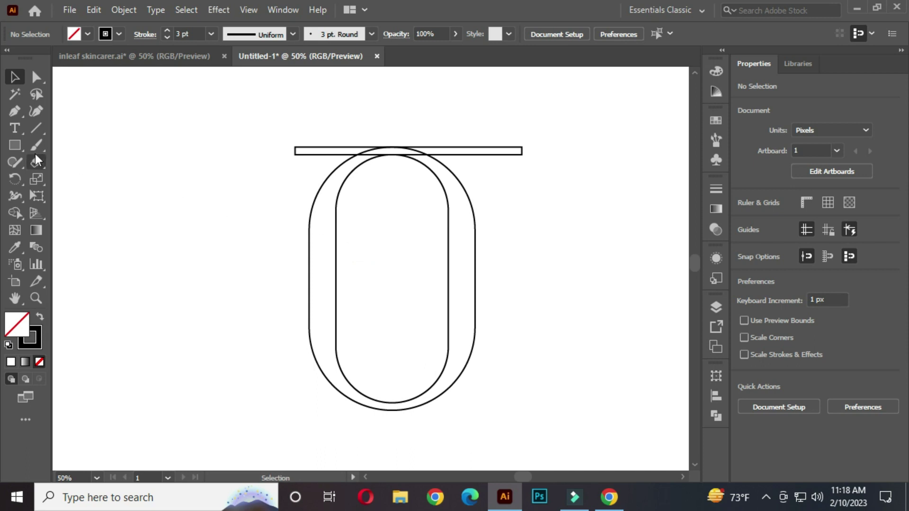
left_click_drag(13, 143, 86, 142)
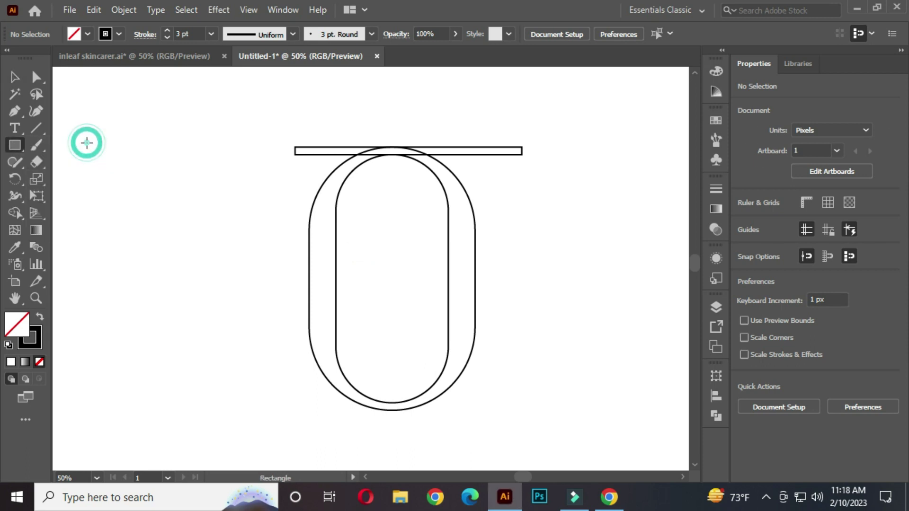
scroll(288, 182, "down", 1)
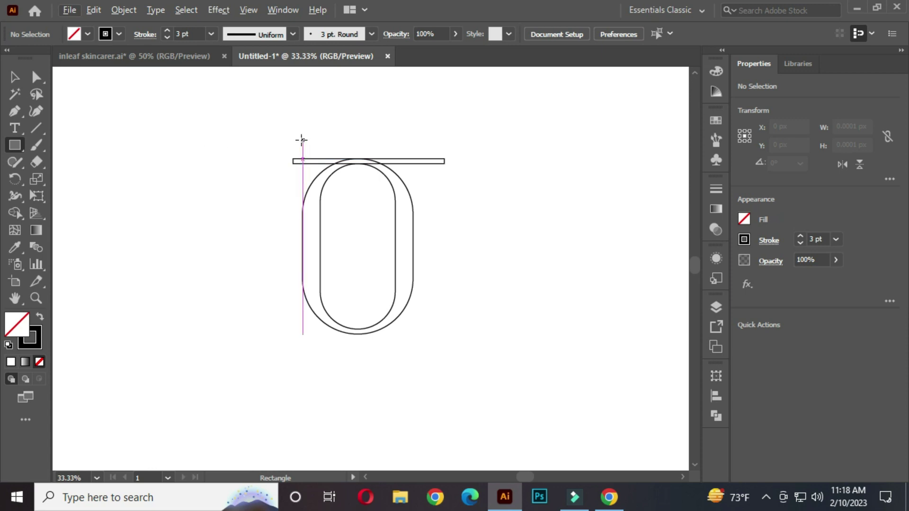
left_click_drag(303, 140, 320, 365)
scroll(316, 230, "up", 2)
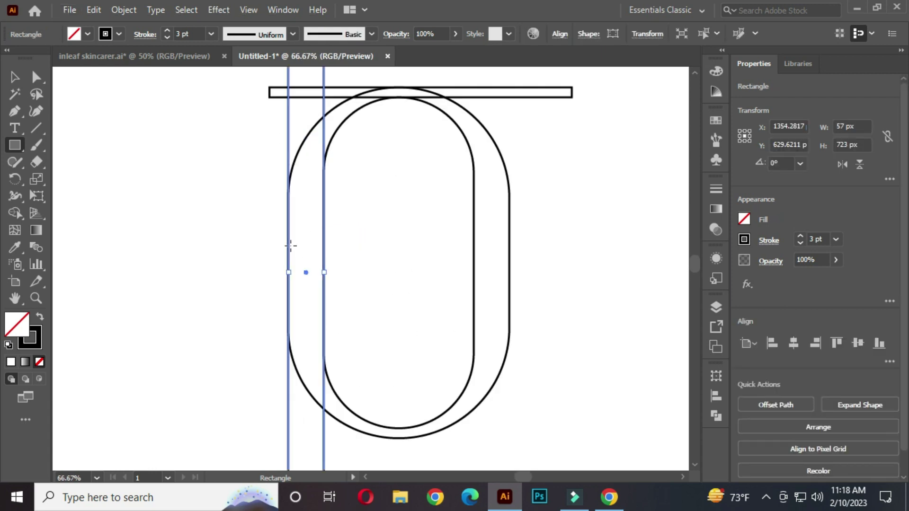
left_click(15, 76)
left_click(140, 169)
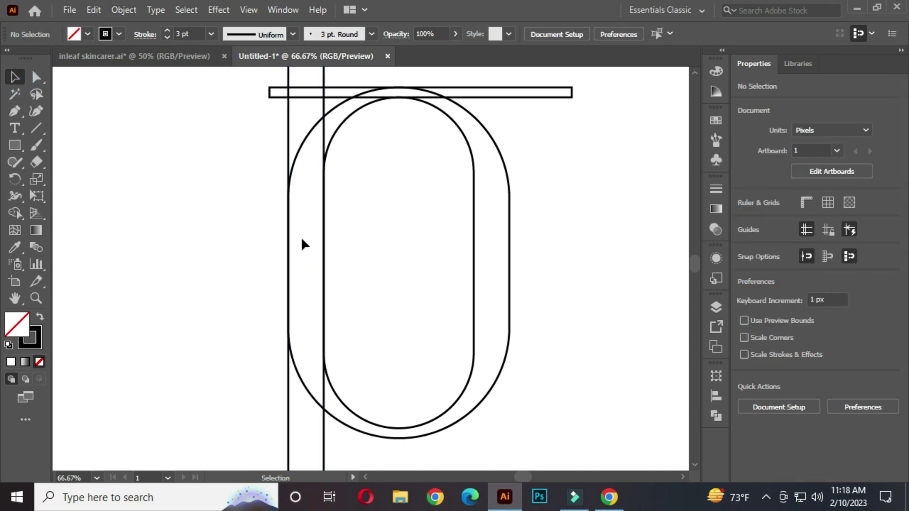
Move the thin horizontal bar straight down to about the middle height of the pills
scroll(319, 239, "down", 1)
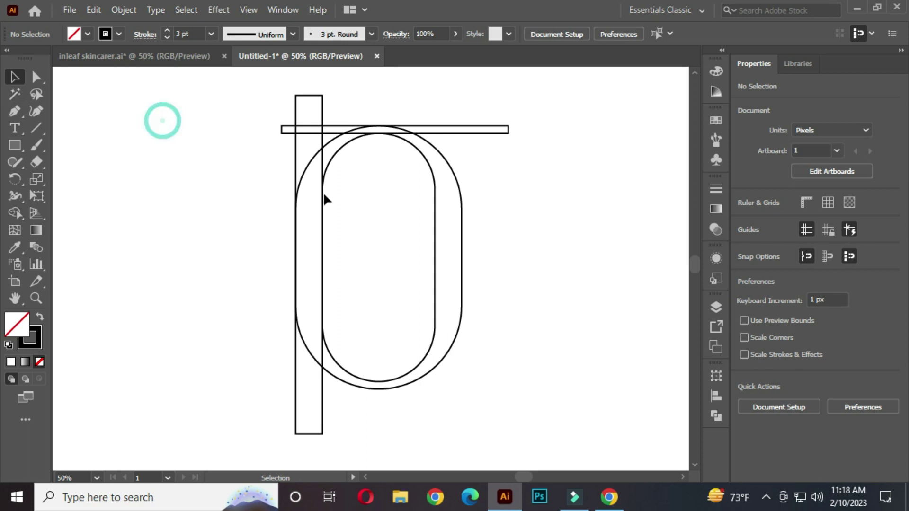
left_click_drag(367, 196, 351, 213)
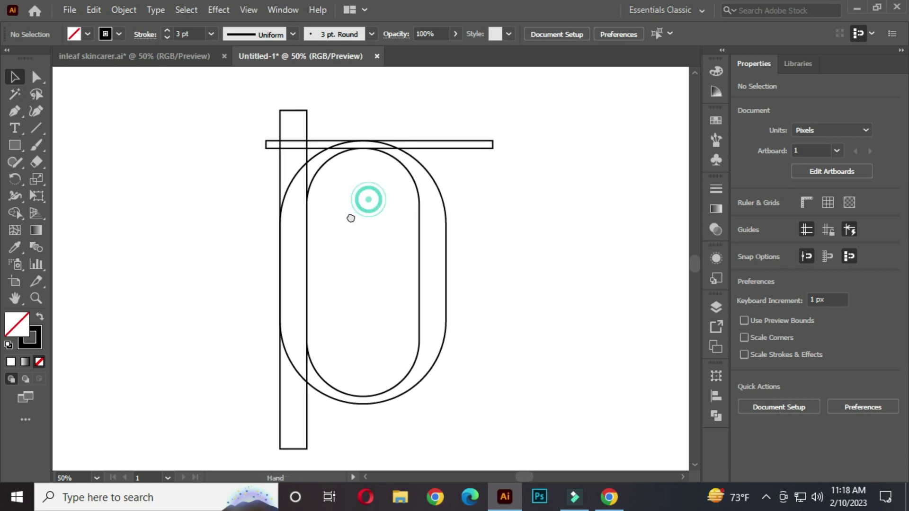
left_click(424, 152)
left_click_drag(422, 148, 415, 285)
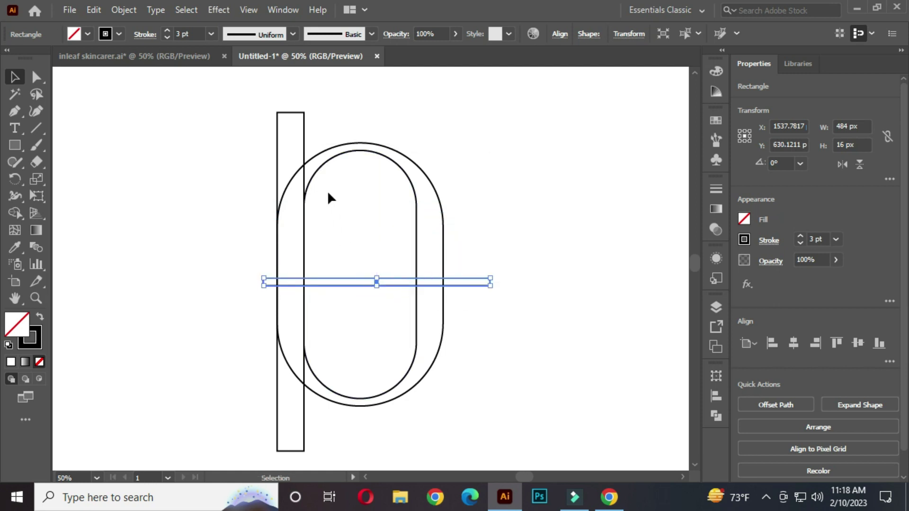
Rotate the tall rectangle 90° to horizontal and move it across the middle of the pills, around the thin bar
left_click(303, 117)
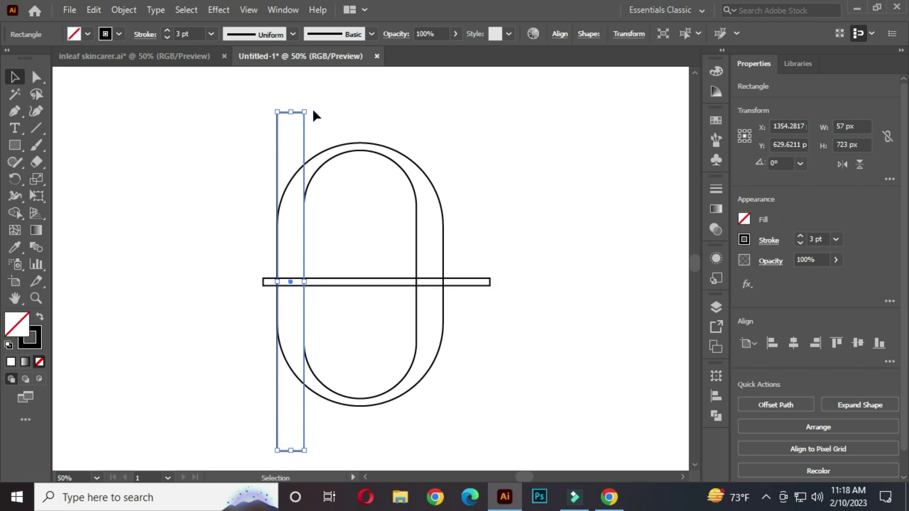
left_click_drag(308, 104, 431, 291)
left_click(500, 235)
Center the two pill outlines and both horizontal bars on one another, horizontally and vertically
left_click_drag(479, 260, 456, 258)
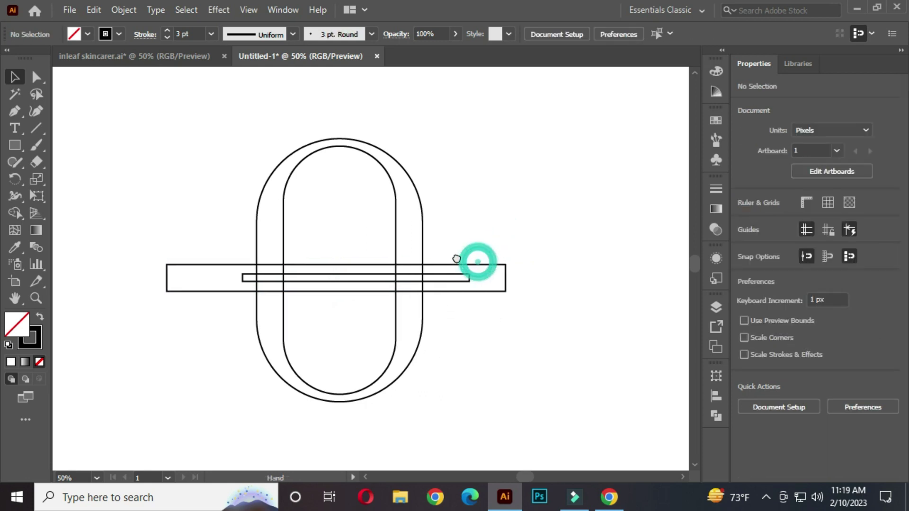
left_click_drag(210, 144, 465, 382)
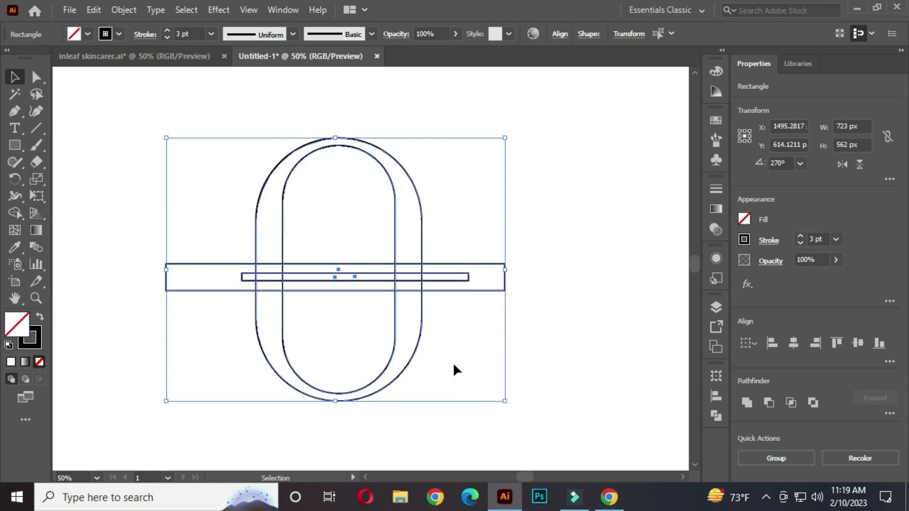
left_click(560, 34)
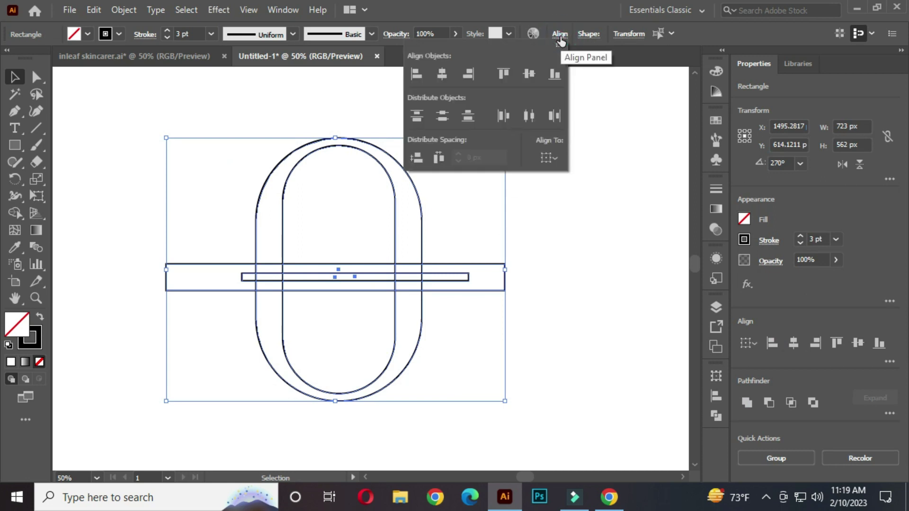
left_click(443, 74)
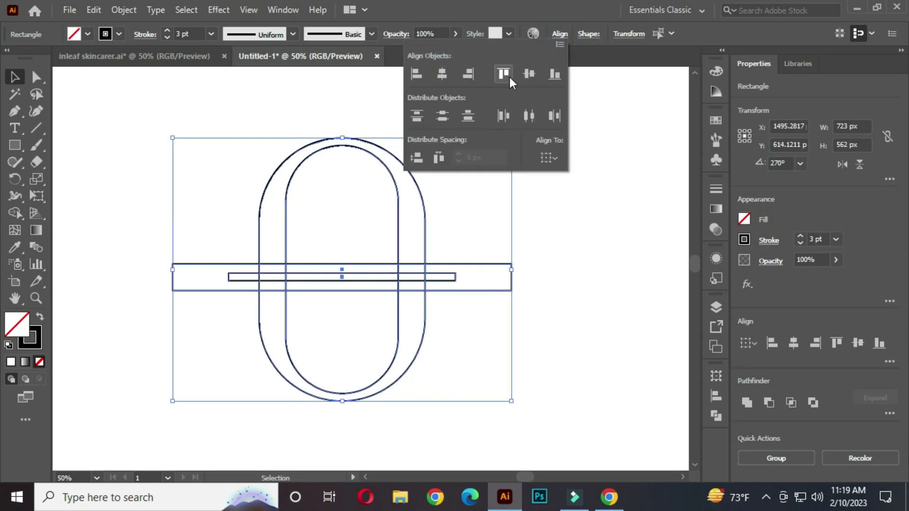
left_click(526, 73)
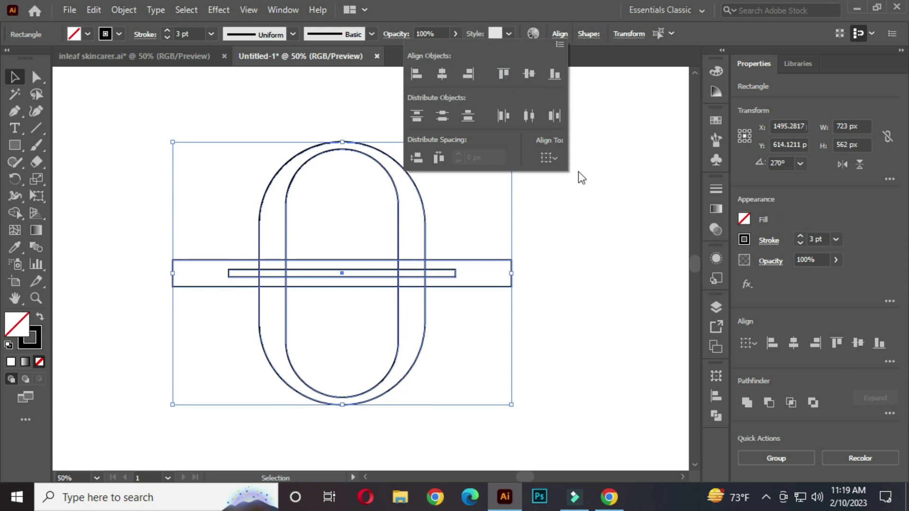
left_click(575, 242)
left_click(575, 242)
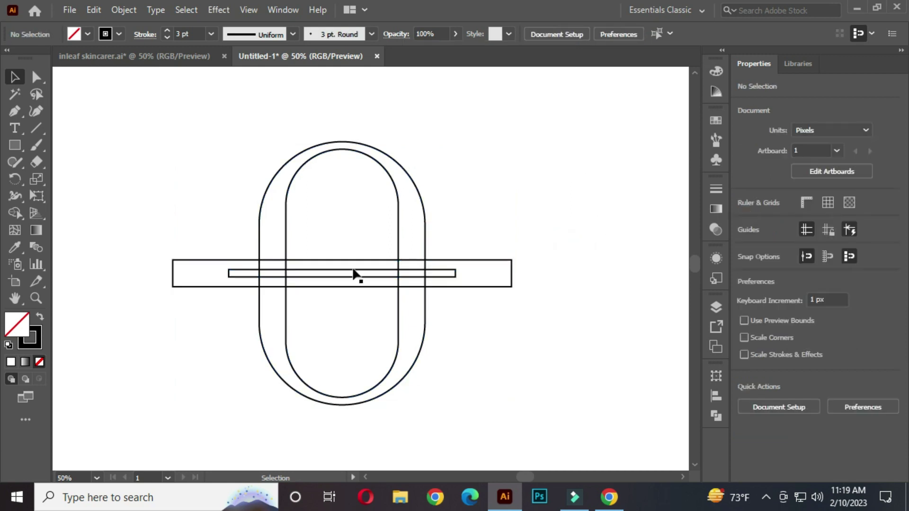
Create a vertical copy of the wide bar rotated 90° and shorten it to about 470 px so it fits inside the inner pill
scroll(351, 297, "up", 1)
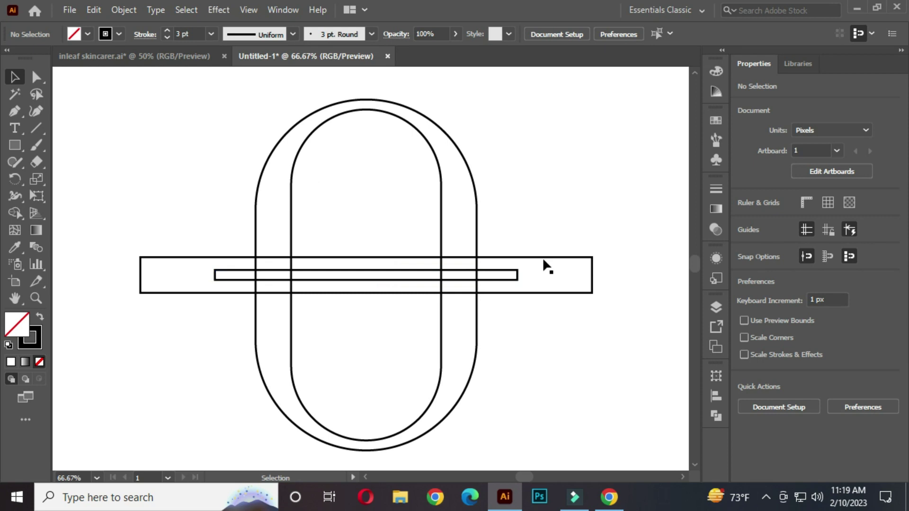
left_click(543, 261)
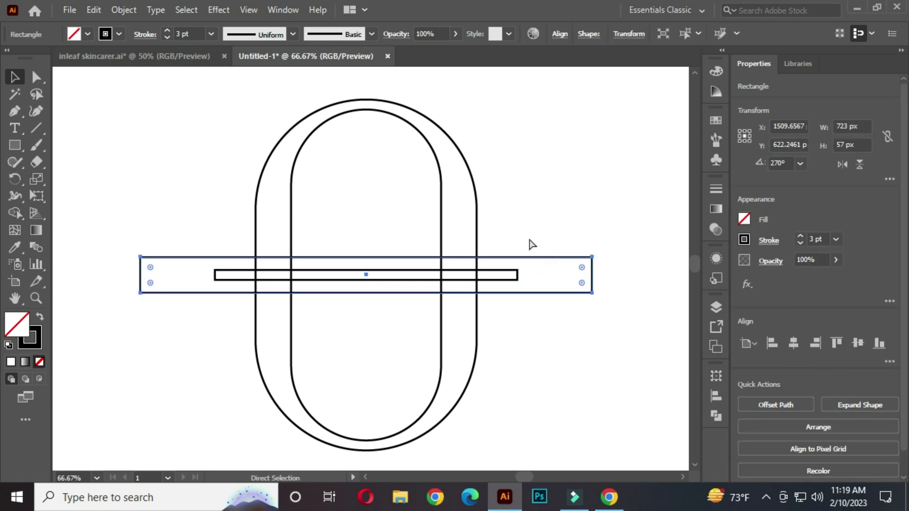
left_click_drag(598, 251, 430, 445)
scroll(439, 339, "down", 1)
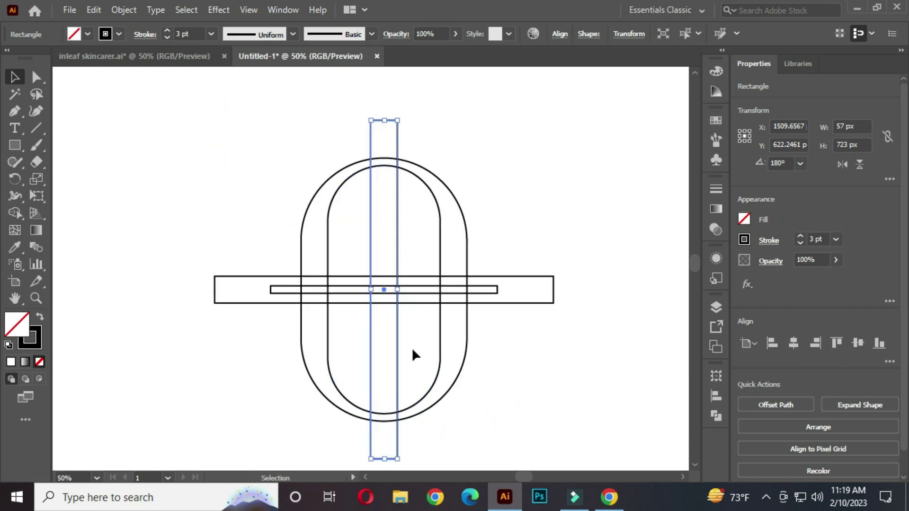
left_click_drag(384, 459, 385, 402)
left_click(507, 203)
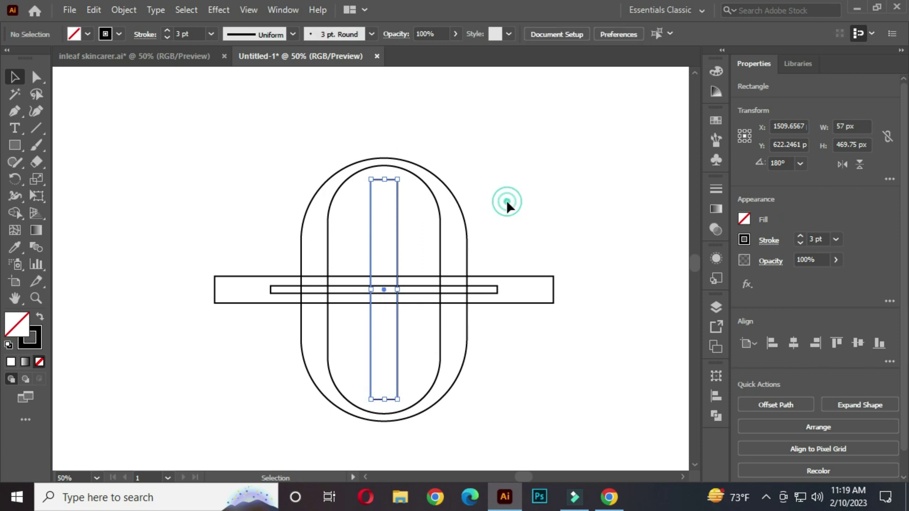
Duplicate the thin horizontal bar straight up so the copy crosses the vertical bar a little below its upper end
scroll(377, 201, "up", 2)
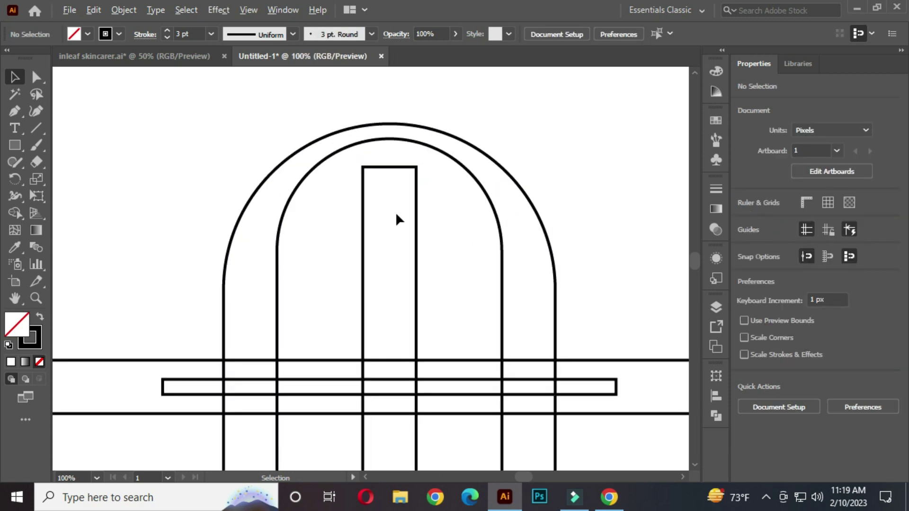
scroll(419, 332, "down", 1)
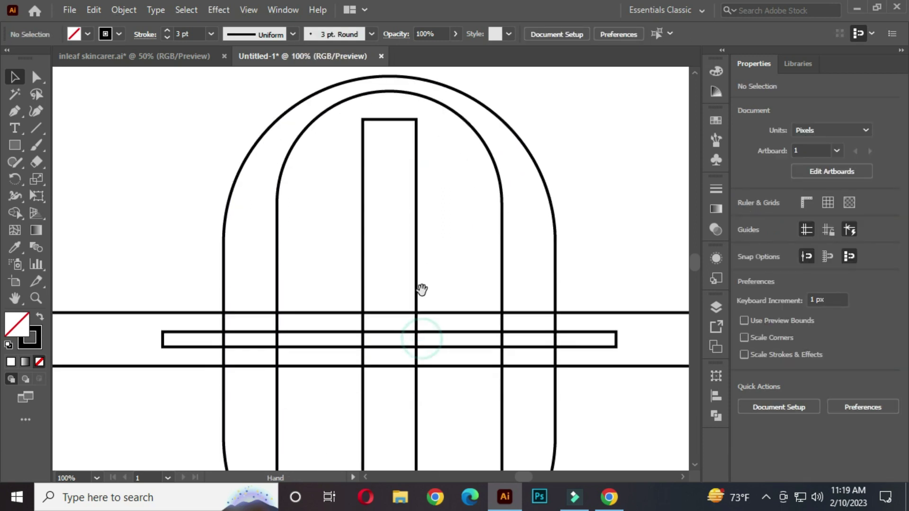
left_click(434, 333)
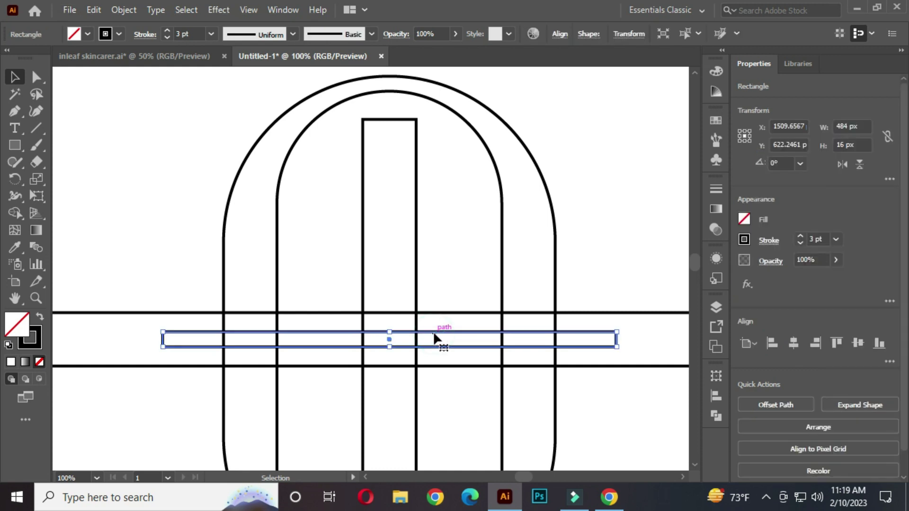
left_click_drag(434, 338, 434, 179)
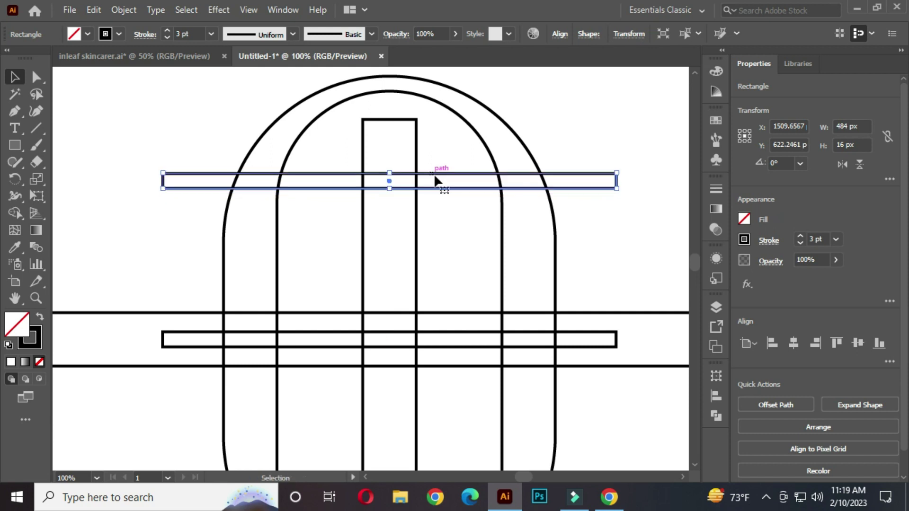
left_click(562, 126)
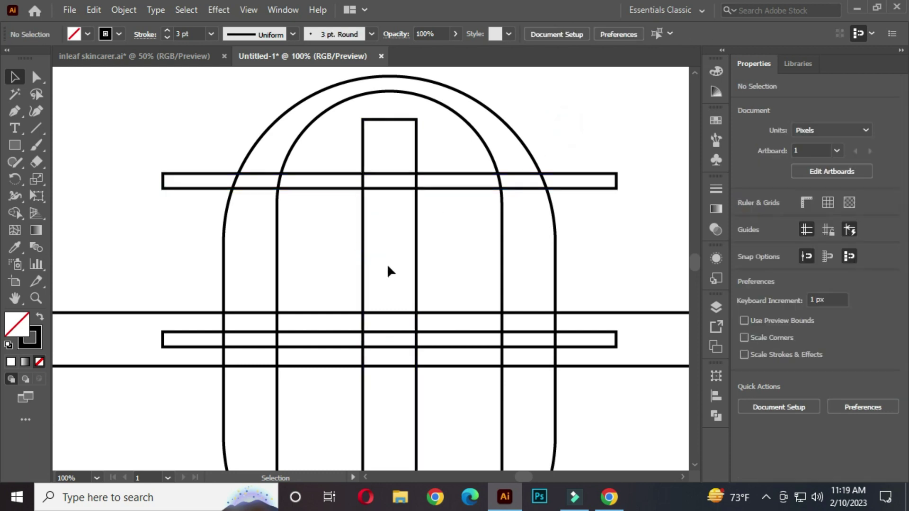
With Shape Builder and a black fill, merge the ring areas and middle strip into an S shape, leaving gaps at upper right and lower left
scroll(418, 314, "down", 2)
left_click_drag(425, 335, 415, 279)
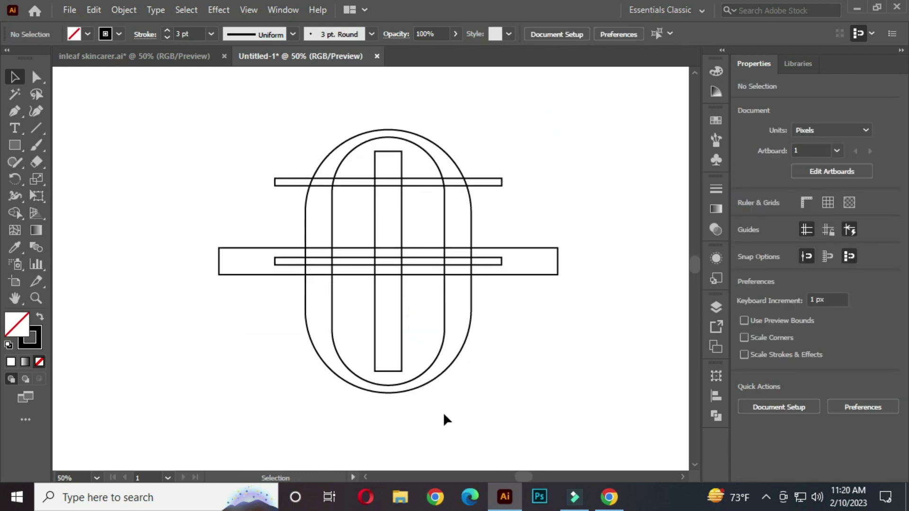
left_click_drag(215, 92, 571, 423)
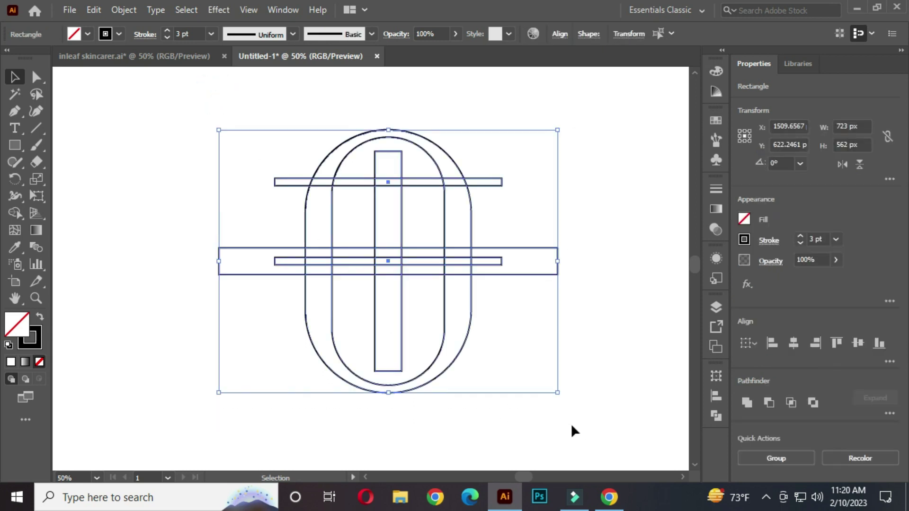
left_click(12, 213)
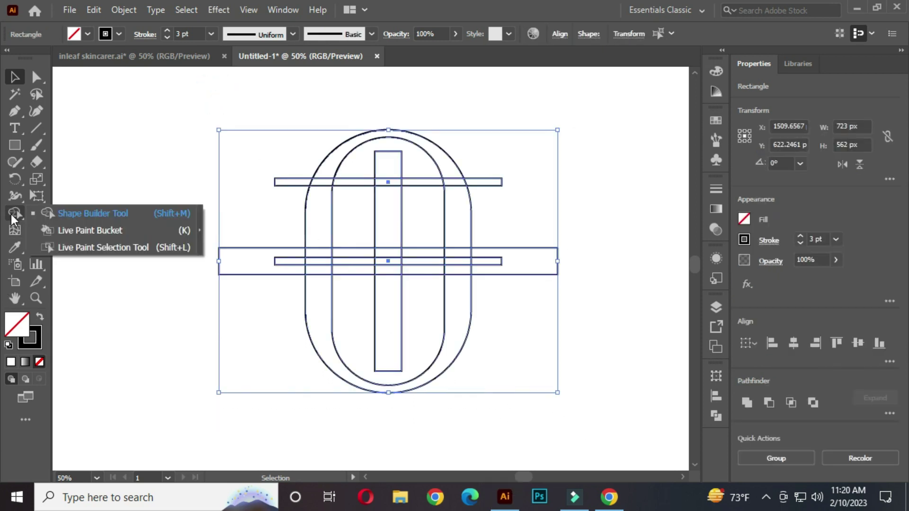
left_click(91, 214)
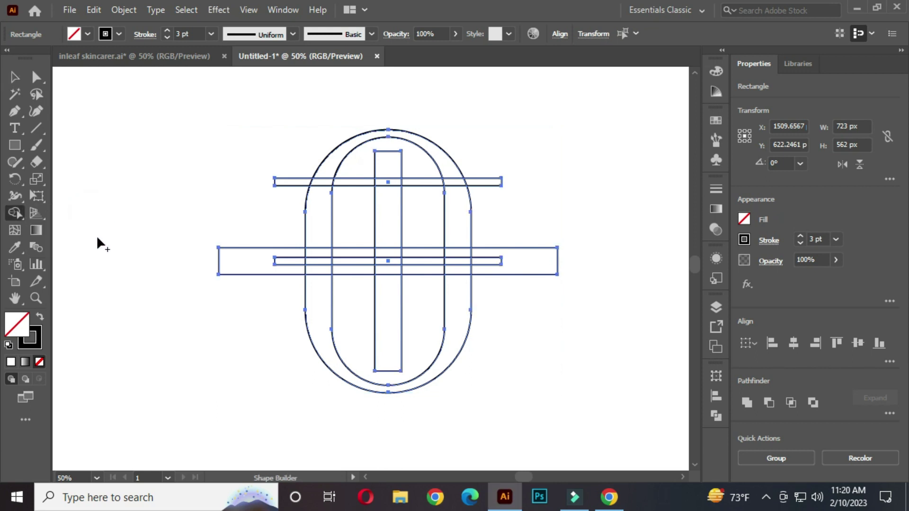
left_click(87, 35)
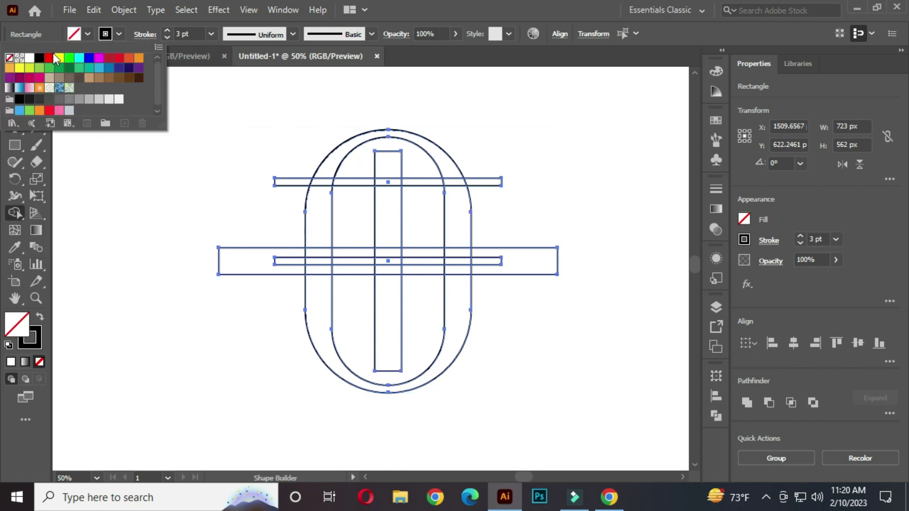
left_click(39, 59)
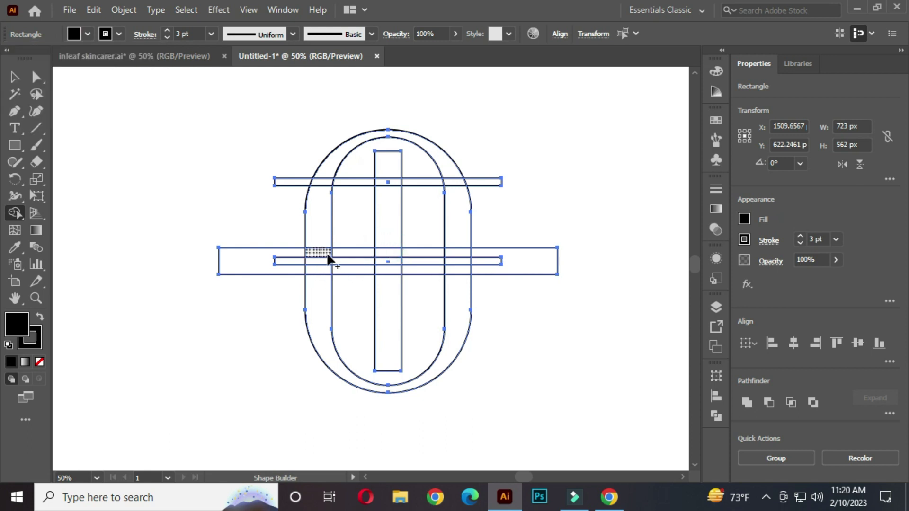
mouse_move(369, 132)
left_mouse_down()
mouse_move(331, 157)
mouse_move(317, 228)
left_mouse_up()
left_click_drag(316, 258, 353, 263)
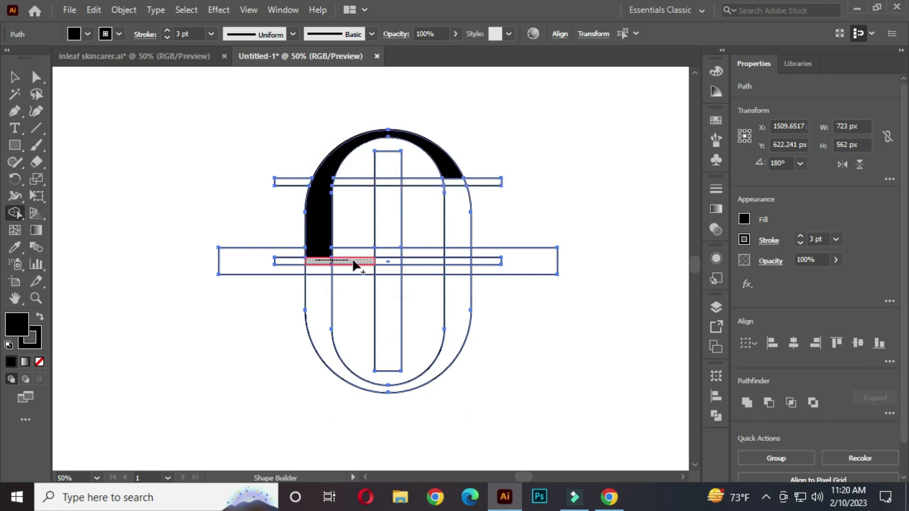
mouse_move(464, 267)
left_mouse_down()
mouse_move(465, 292)
mouse_move(462, 231)
left_mouse_up()
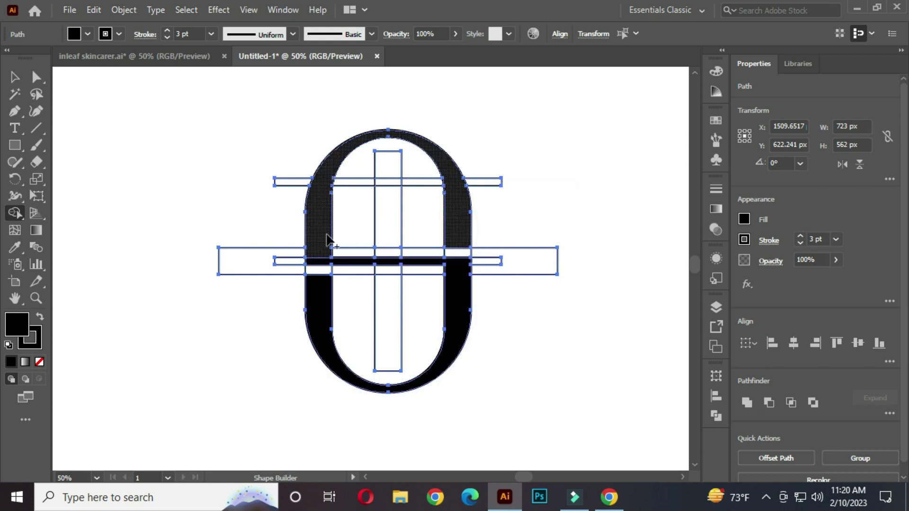
Fill the vertical bar's regions black with Shape Builder as an i stem and dot, leaving the upper thin bar's crossing empty
left_click_drag(386, 343, 386, 286)
left_click_drag(383, 156, 391, 300)
left_click(14, 77)
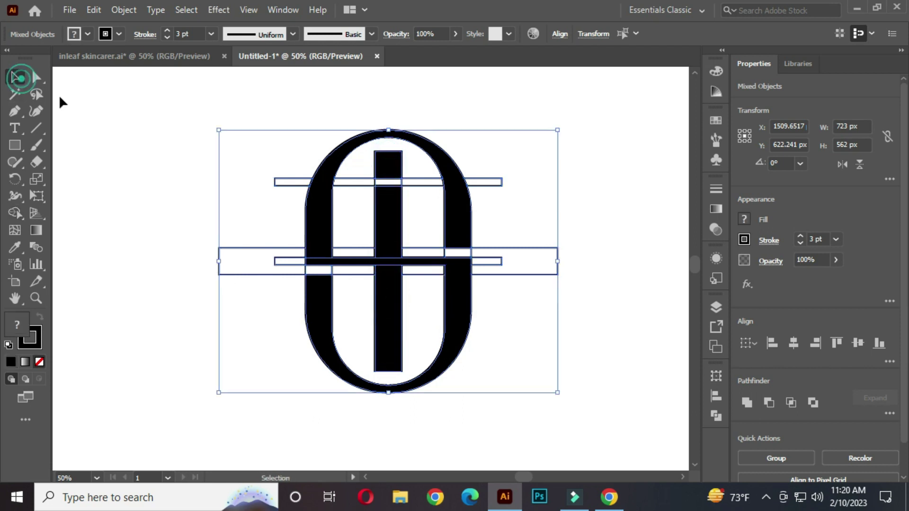
left_click(183, 118)
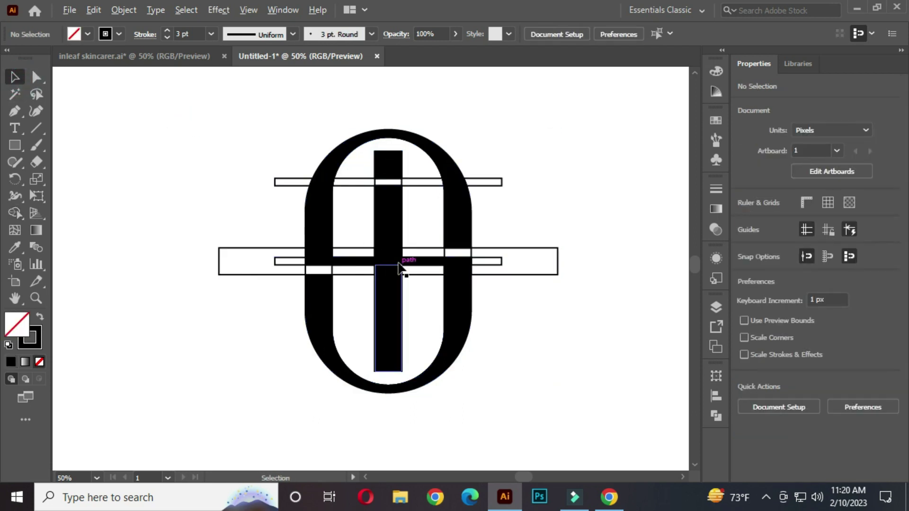
Select all the black S and i pieces and move them to the right, clear of the leftover outlines
key("ctrl+minus")
left_click_drag(386, 263, 259, 265)
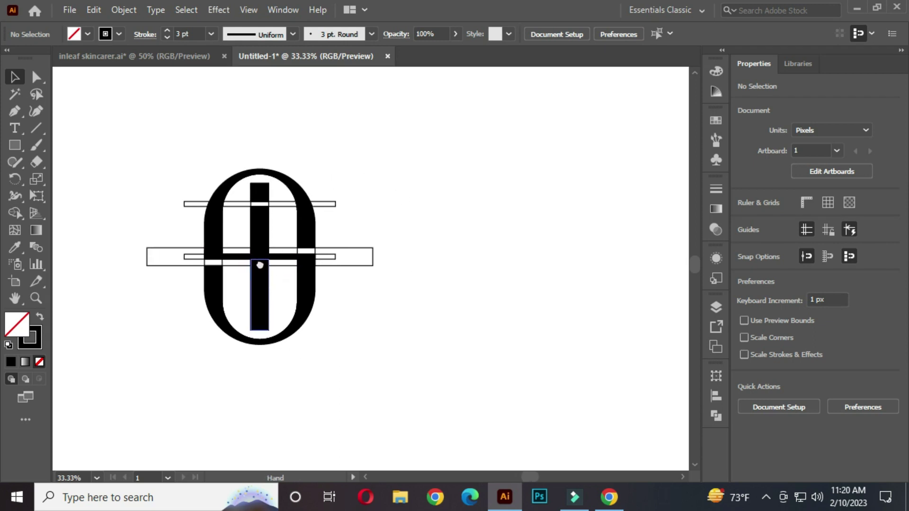
left_click(214, 227)
scroll(216, 229, "up", 1)
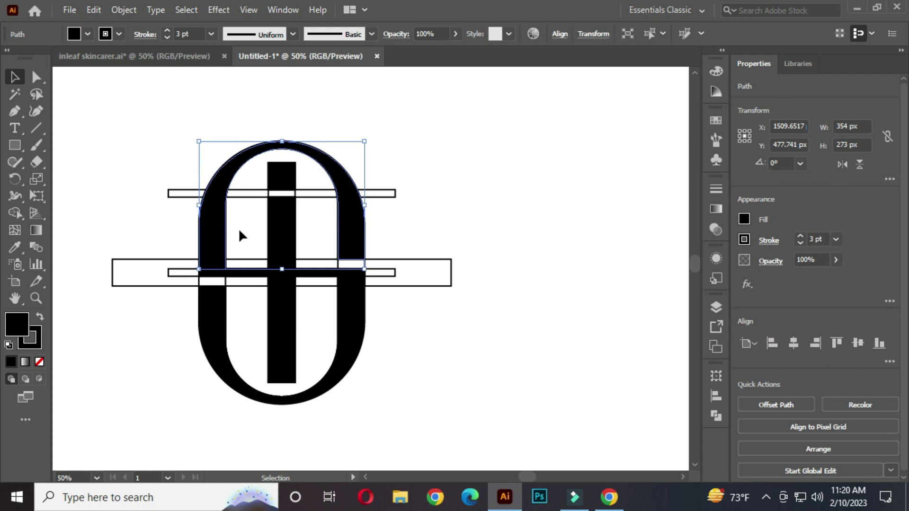
left_click(284, 180, "shift")
left_click(277, 225, "shift")
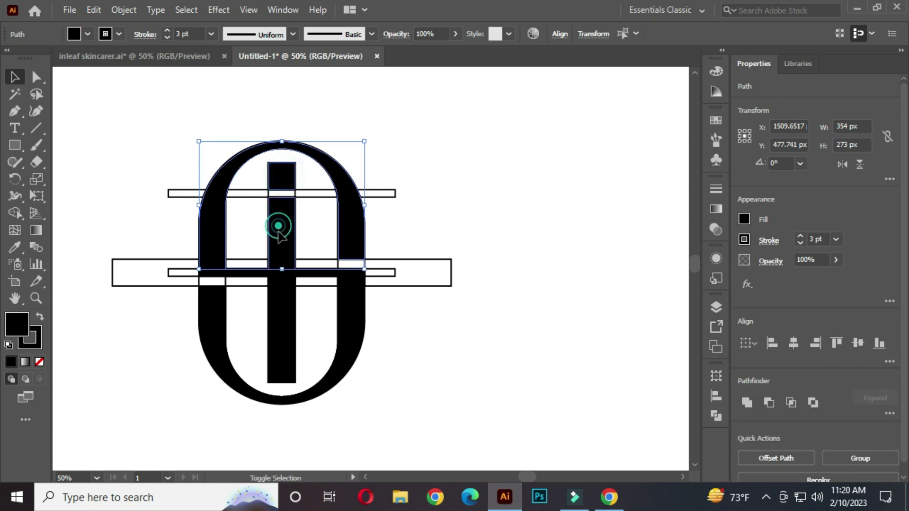
left_click(278, 284, "shift")
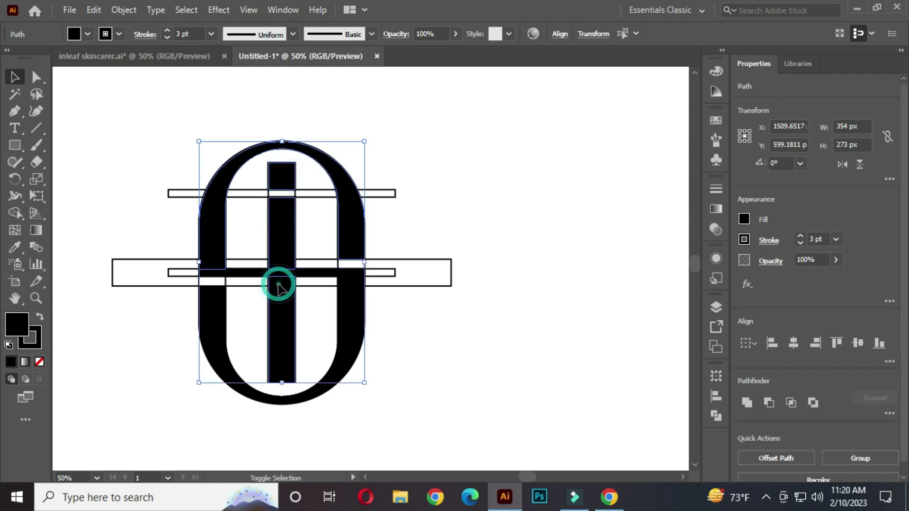
left_click(242, 273, "shift")
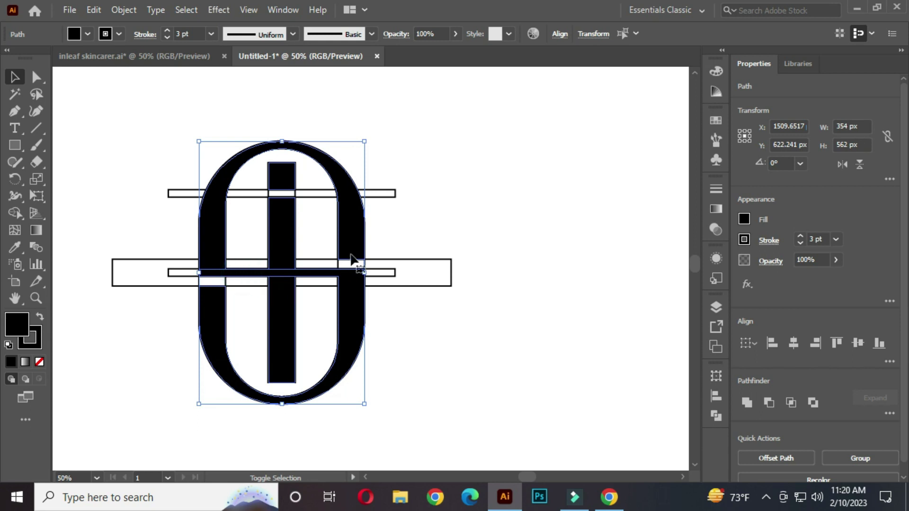
scroll(354, 259, "down", 1)
left_click_drag(352, 247, 561, 243)
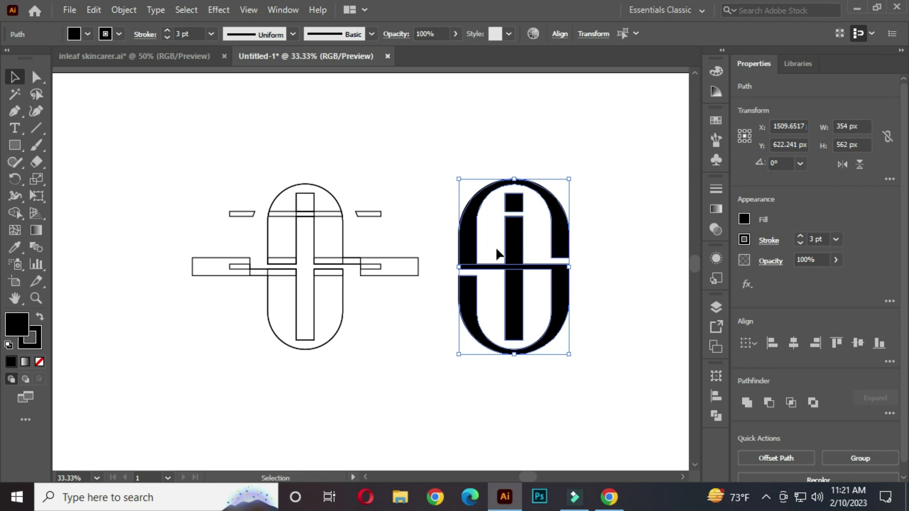
Reselect the whole black monogram and move it farther right, away from the construction outlines
left_click(363, 155)
left_click_drag(395, 243, 310, 239)
left_click_drag(352, 148, 488, 282)
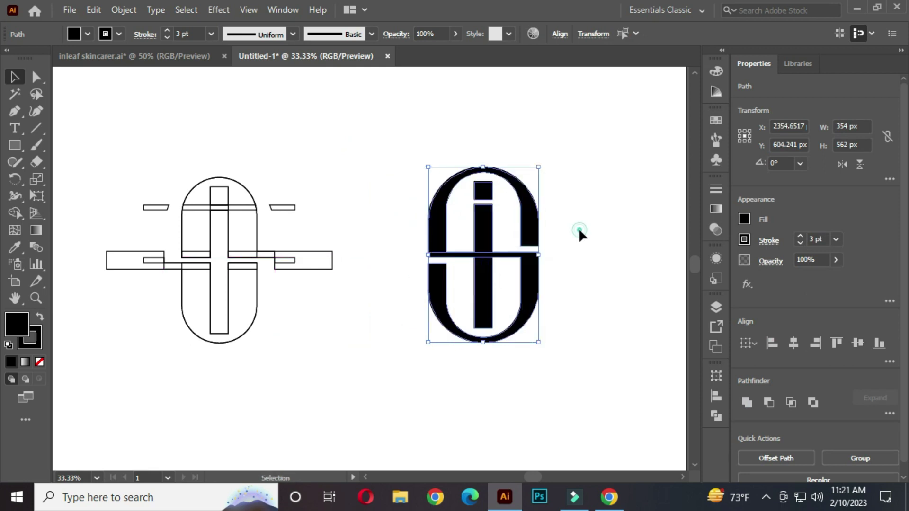
left_click(579, 231)
Round the i dot's upper-left and lower-right corners to a radius of about 27 px, making a leaf shape
scroll(575, 238, "up", 1)
left_click_drag(570, 260, 541, 250)
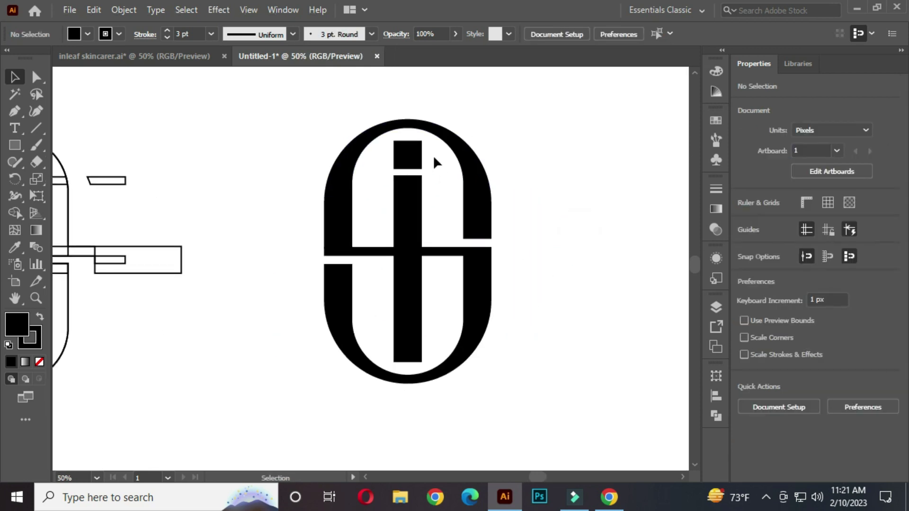
scroll(420, 149, "up", 2)
scroll(419, 149, "up", 1)
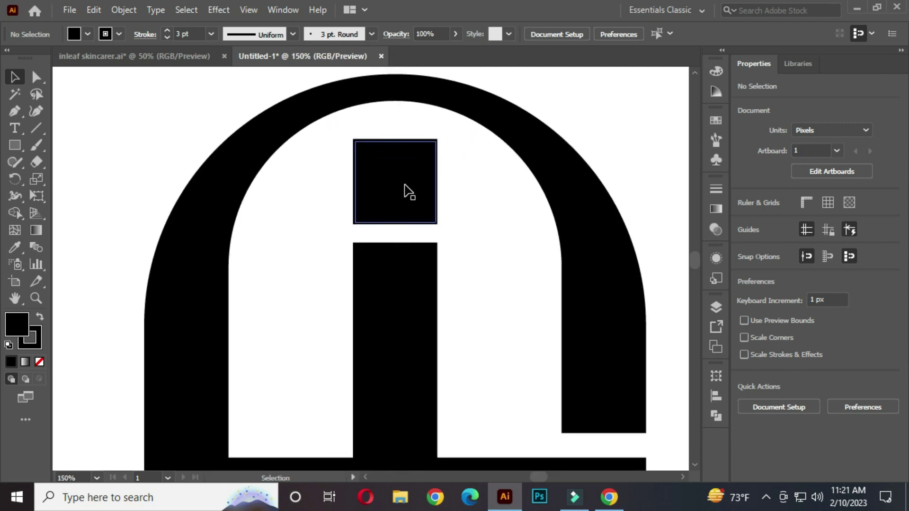
left_click(401, 185)
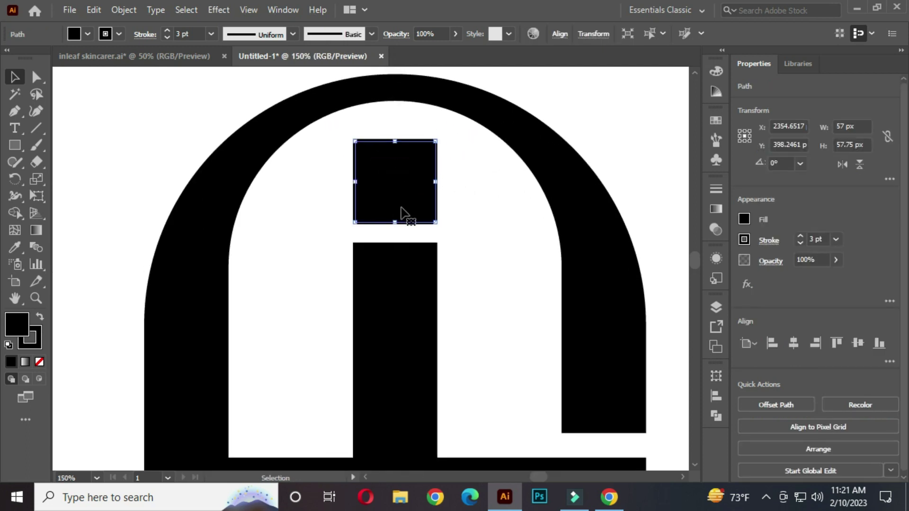
left_click(36, 77)
left_click(93, 78)
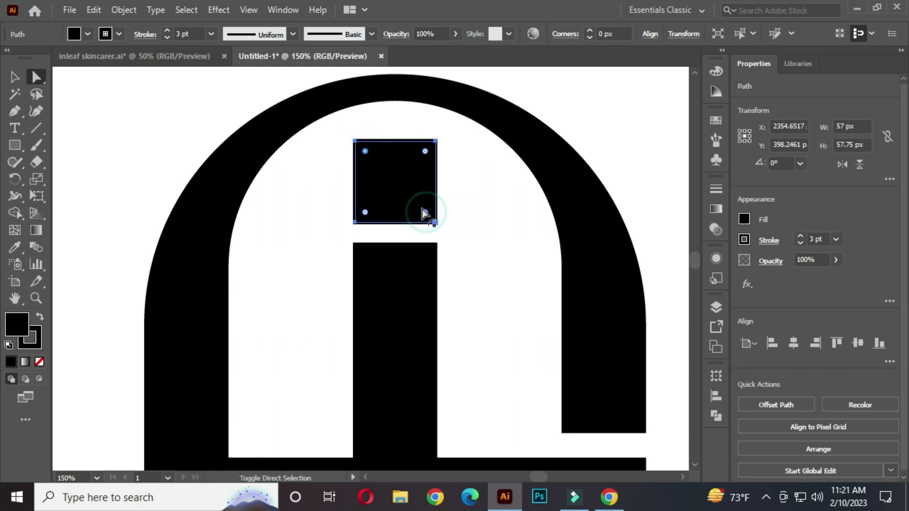
left_click_drag(366, 156, 392, 181)
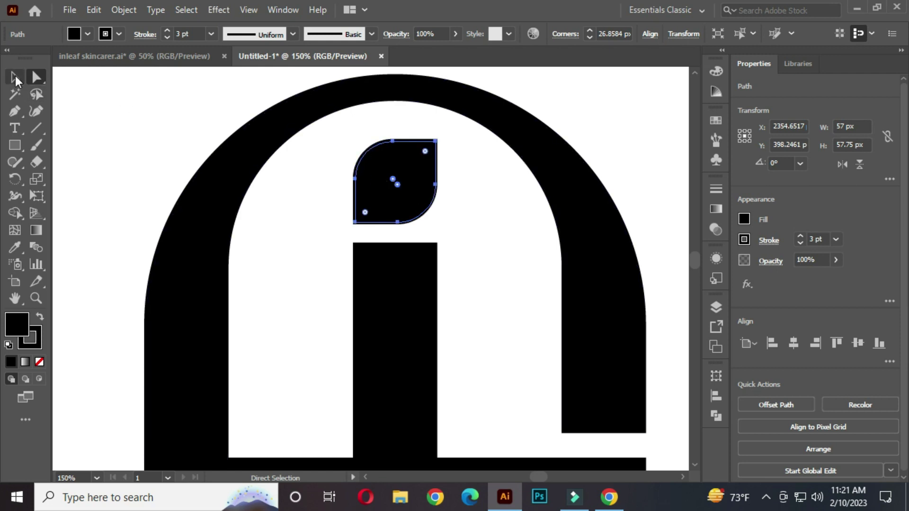
left_click(15, 75)
left_click(109, 142)
Fully round the two bottom corners of the i stem's lower segment
scroll(432, 298, "down", 1)
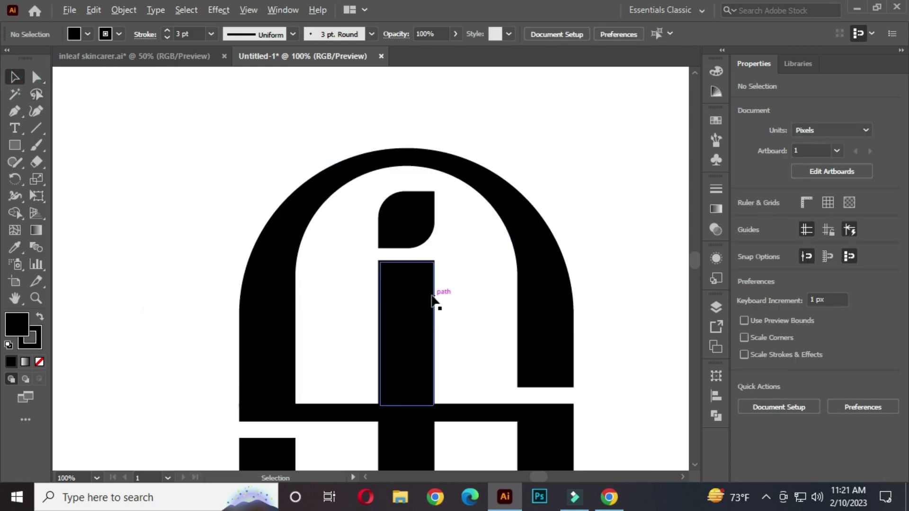
scroll(431, 298, "down", 1)
left_click_drag(466, 346, 469, 274)
left_click(588, 247)
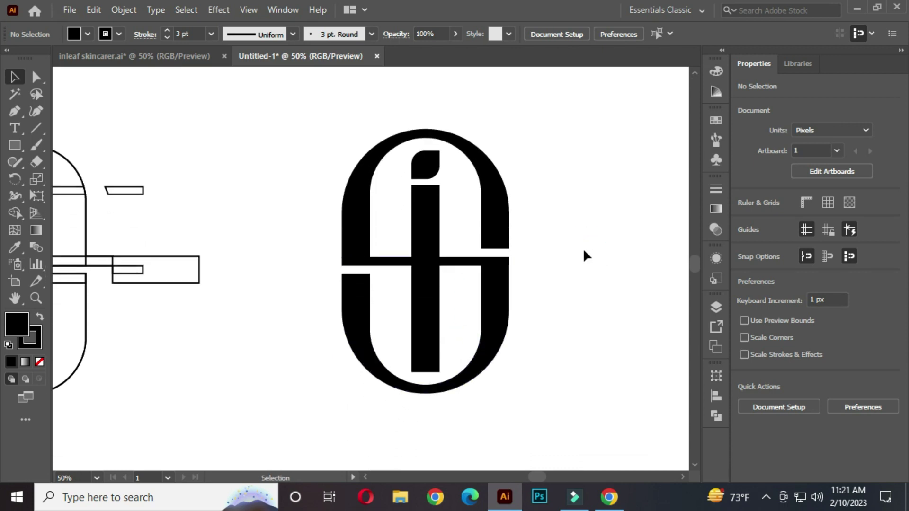
scroll(562, 255, "down", 1)
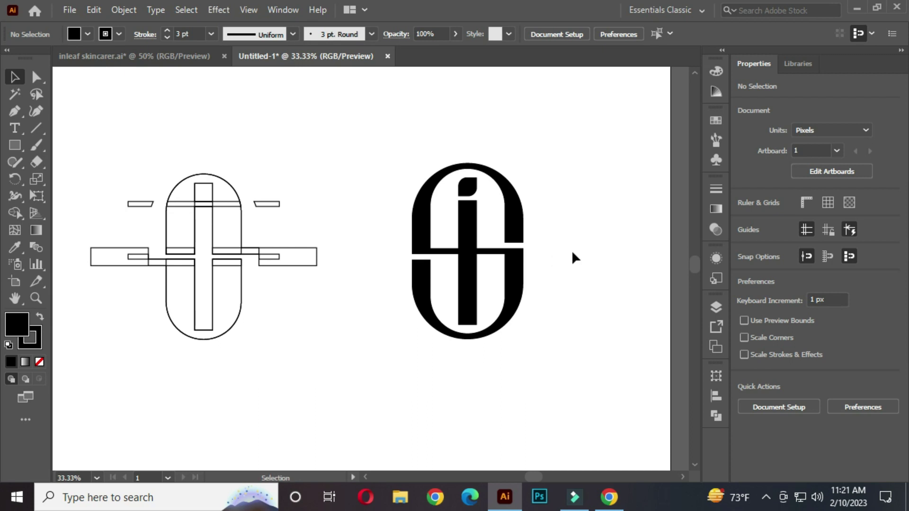
scroll(478, 307, "up", 2)
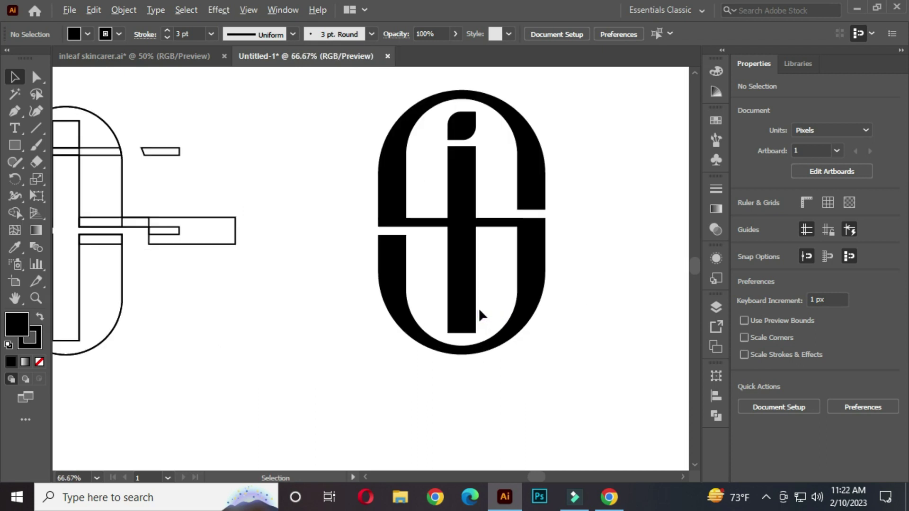
left_click(445, 339)
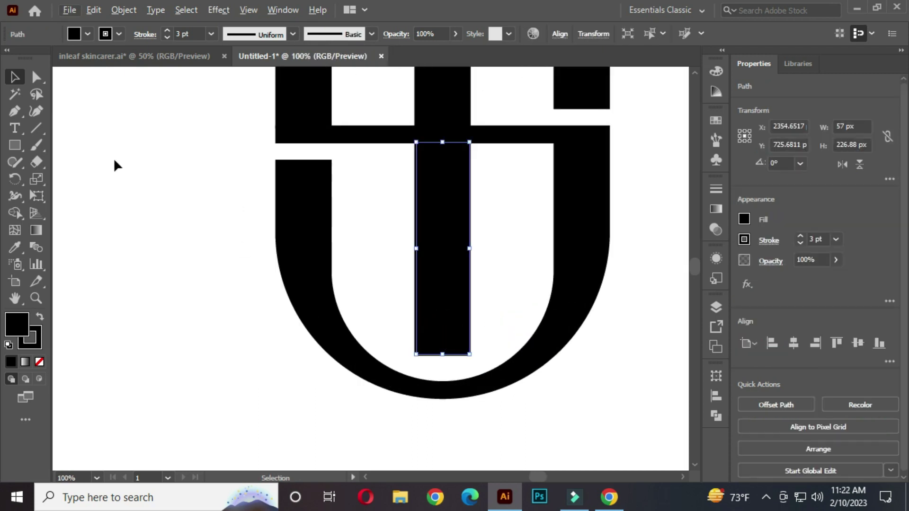
left_click(38, 81)
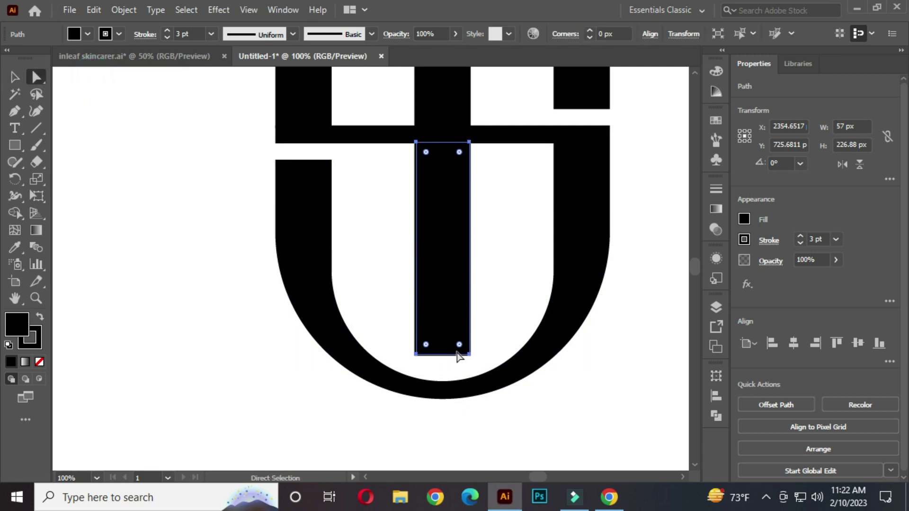
scroll(407, 351, "up", 1)
left_click(424, 362)
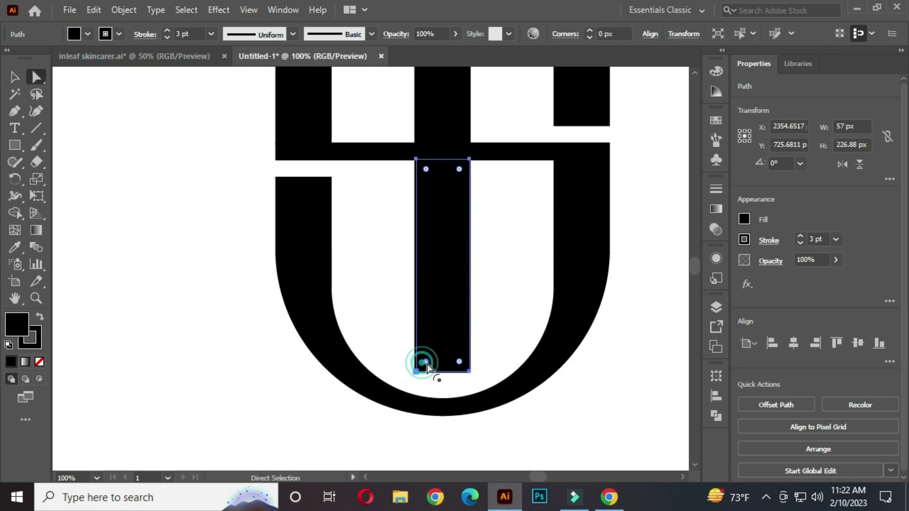
left_click_drag(459, 362, 450, 323)
left_click(513, 298)
Add the text "inleaf" below the monogram and enlarge it to about 312 pt
scroll(514, 300, "down", 2)
scroll(513, 297, "down", 1)
mouse_move(524, 273)
left_mouse_down()
mouse_move(478, 282)
mouse_move(528, 275)
left_mouse_up()
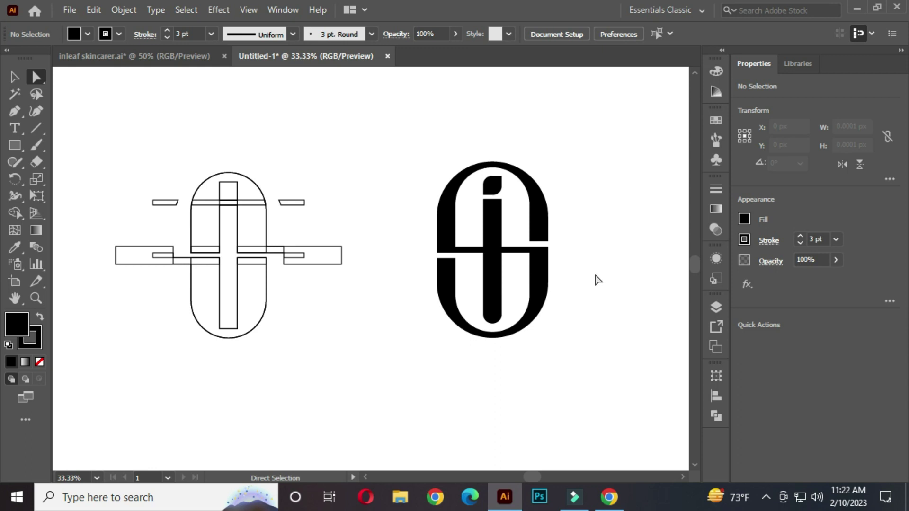
left_click_drag(21, 132, 67, 127)
left_click(435, 382)
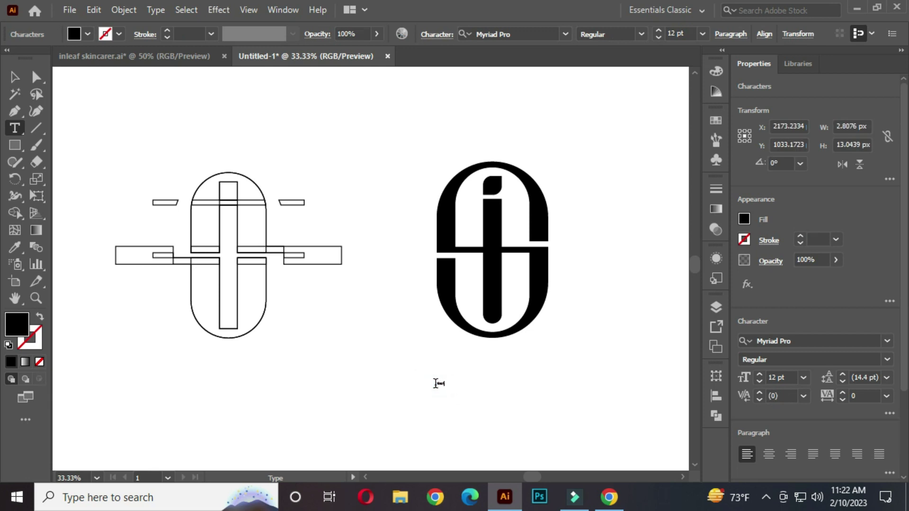
left_click(14, 77)
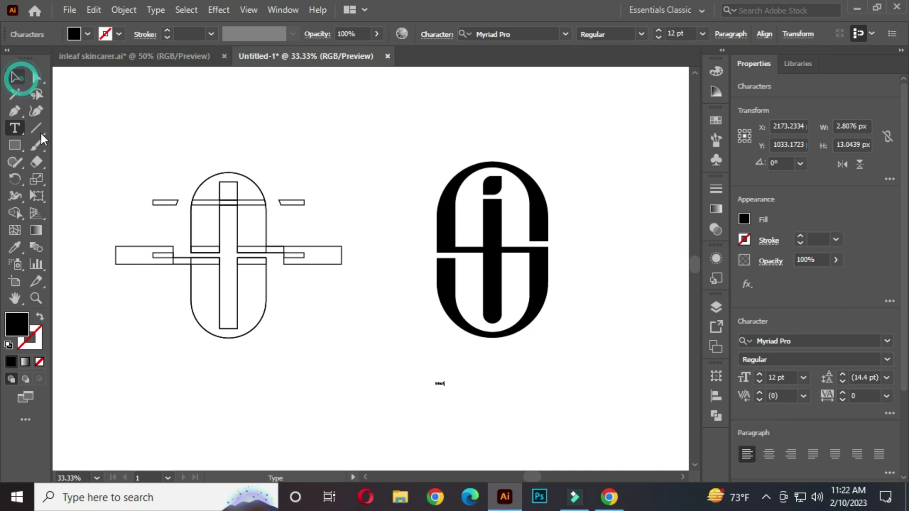
left_click_drag(448, 389, 555, 437)
left_click_drag(471, 402, 542, 387)
Set the inleaf text's font to Nexa Bold
scroll(542, 387, "up", 2)
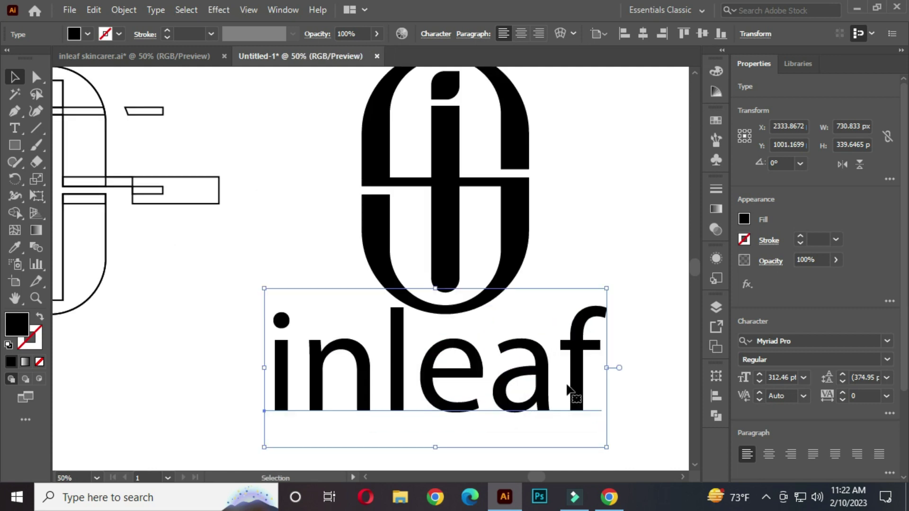
scroll(517, 377, "down", 2)
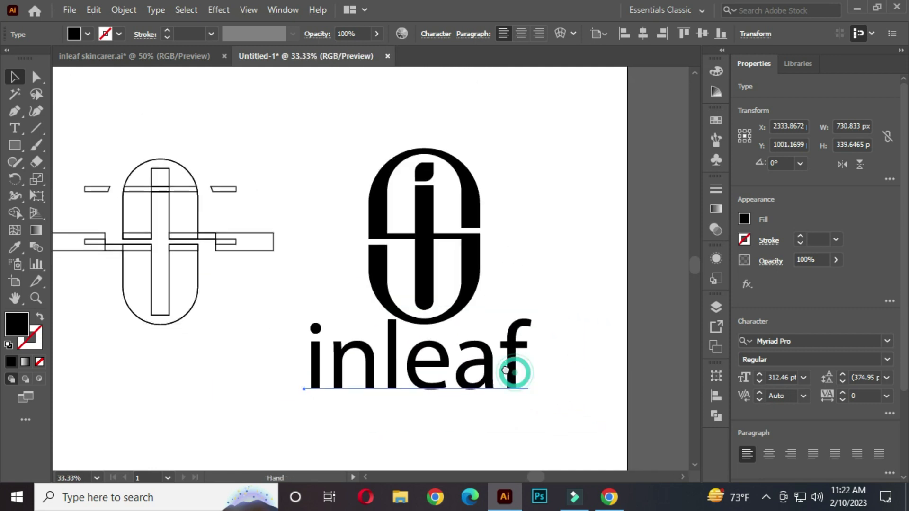
left_click(805, 339)
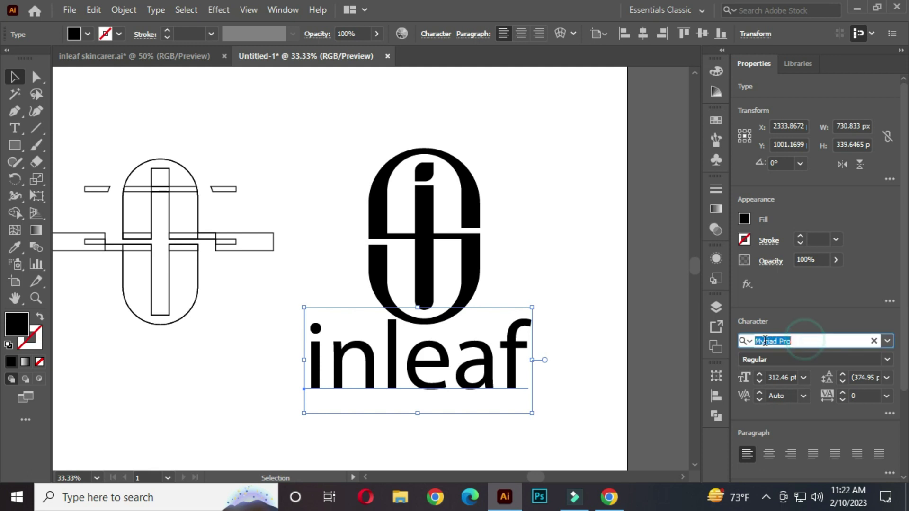
type("ne")
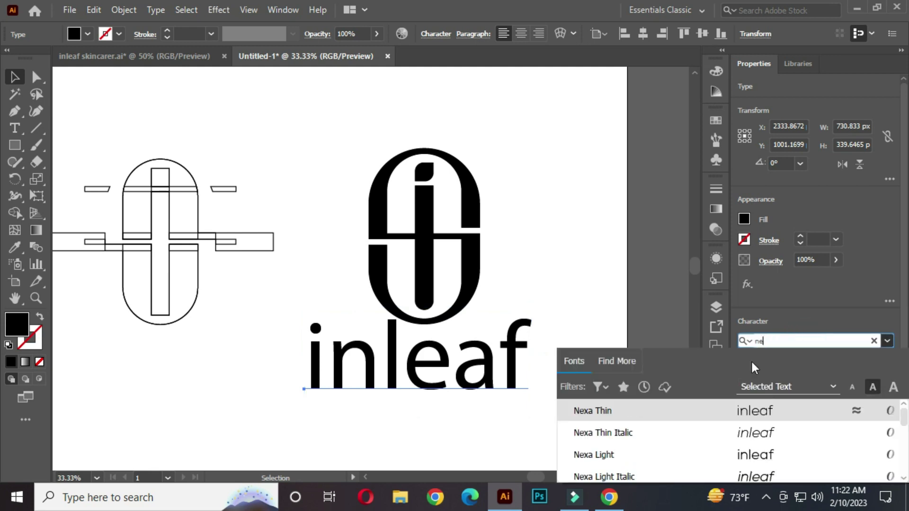
scroll(760, 457, "down", 1)
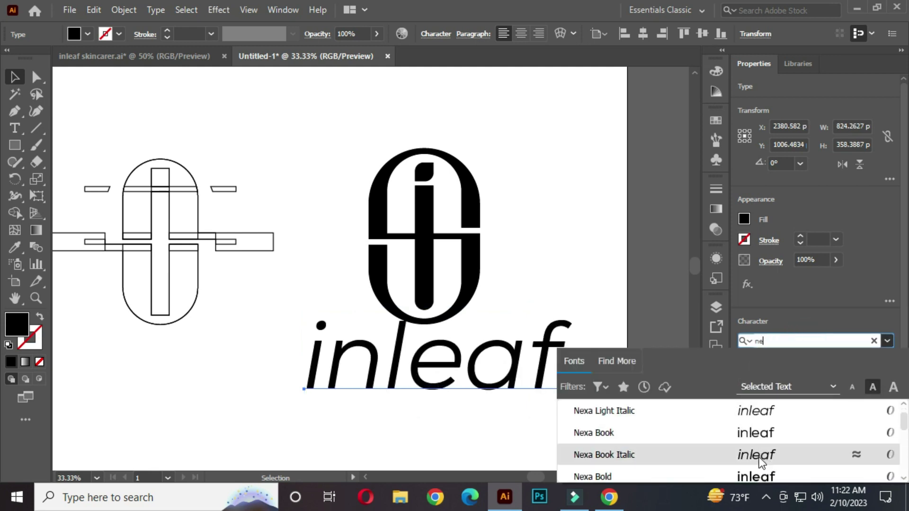
left_click(756, 471)
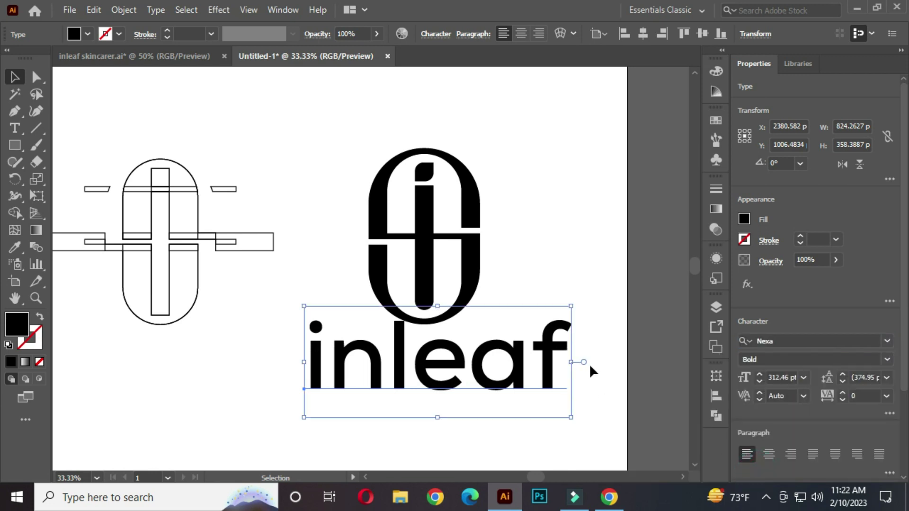
Scale the inleaf text down to about 204 pt and shift it slightly left beneath the monogram
left_click_drag(572, 417, 532, 394)
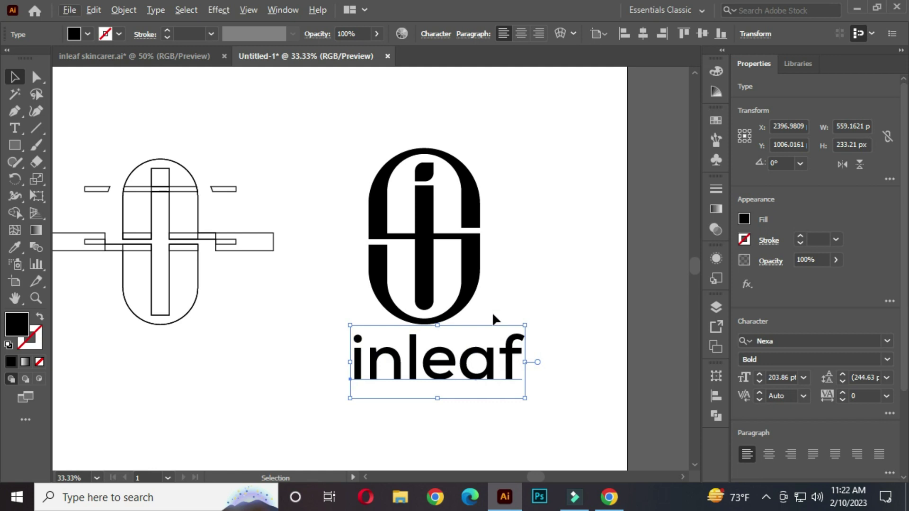
left_click(522, 262)
left_click_drag(481, 300, 511, 299)
left_click_drag(527, 367, 511, 359)
left_click(557, 264)
Group the monogram's pieces and align the group and the inleaf text on their horizontal centres
left_click_drag(370, 129, 555, 299)
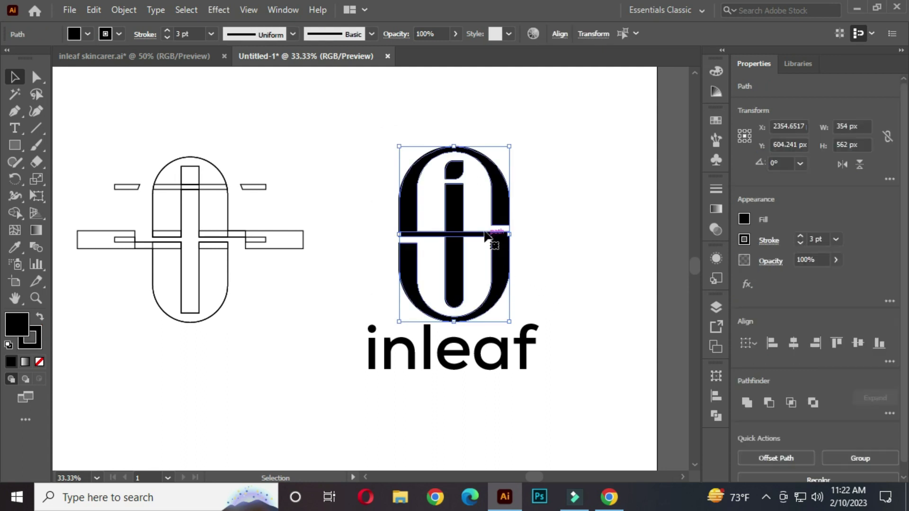
key("ctrl+g")
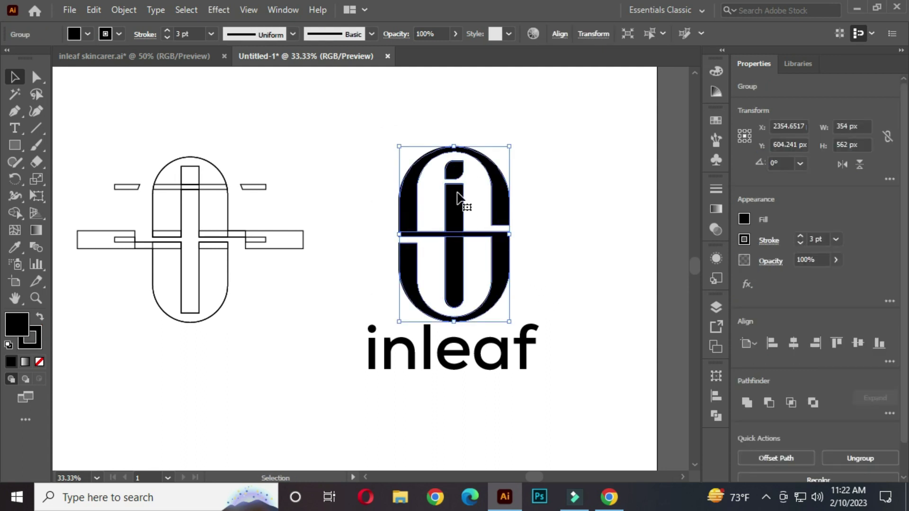
left_click(544, 215)
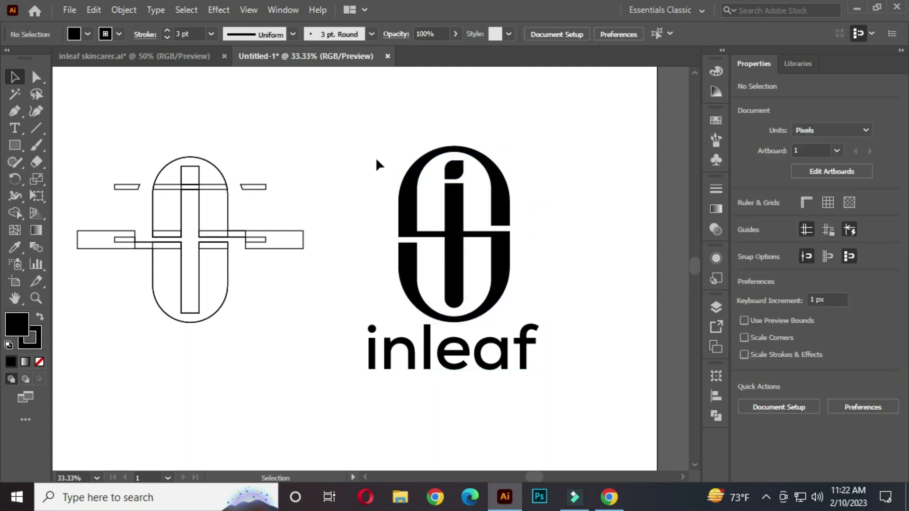
left_click_drag(450, 307, 527, 385)
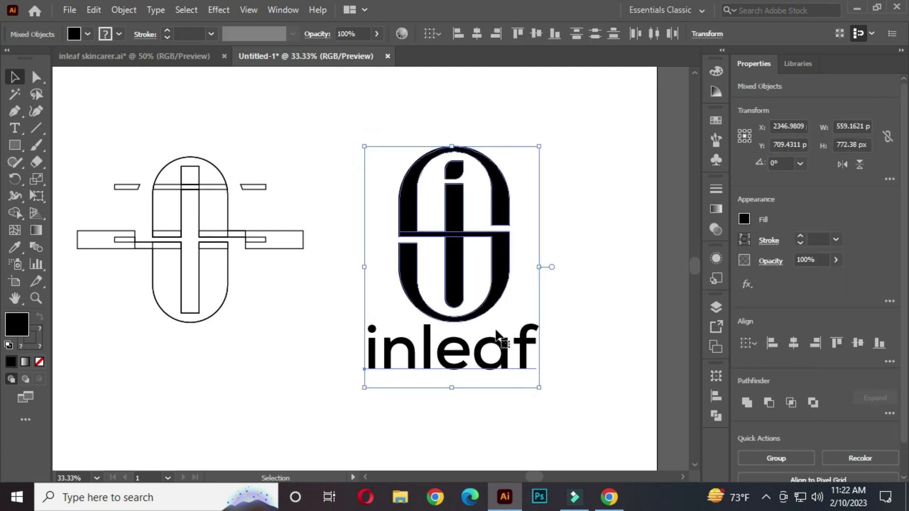
left_click(475, 33)
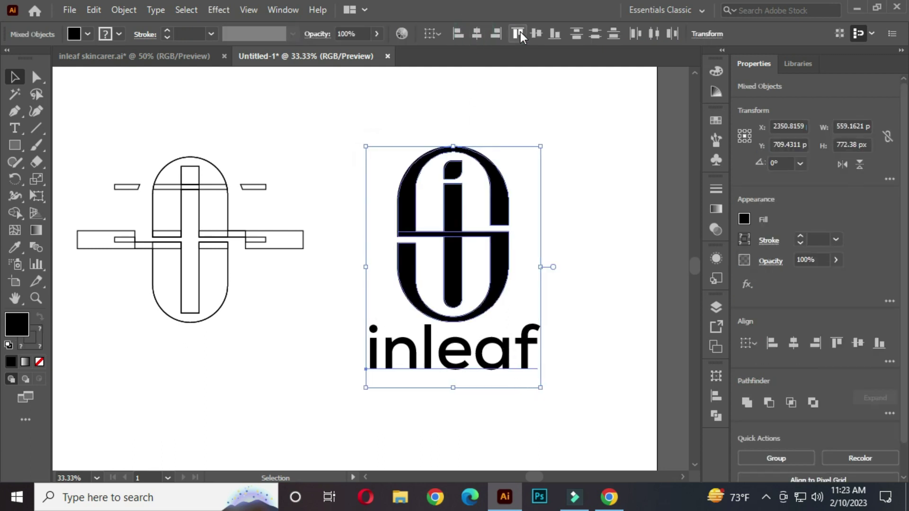
left_click(604, 174)
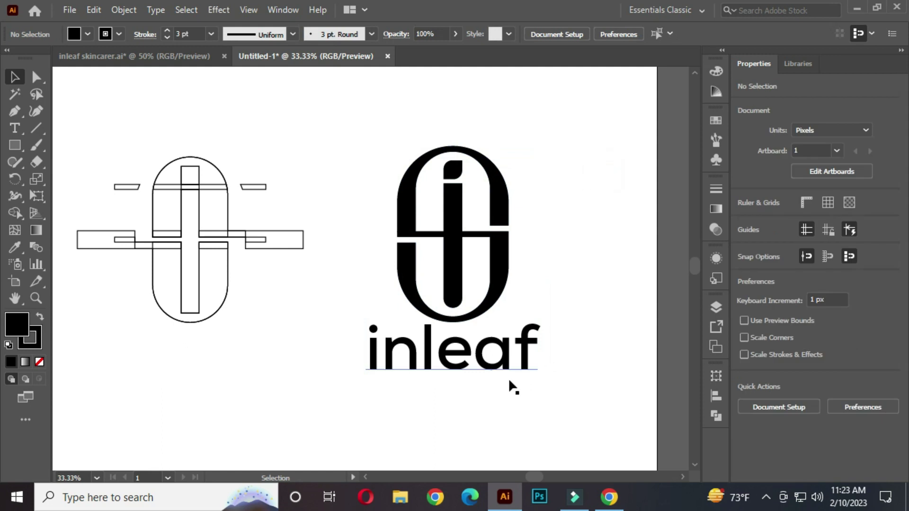
Scale the inleaf text down slightly about its centre to about 195 pt
scroll(509, 380, "up", 1)
scroll(488, 366, "down", 1)
left_click(499, 315)
left_click_drag(556, 349, 551, 349)
left_click(584, 301)
Duplicate the inleaf text directly below itself and replace the copy's wording with "skincare"
left_click(468, 316)
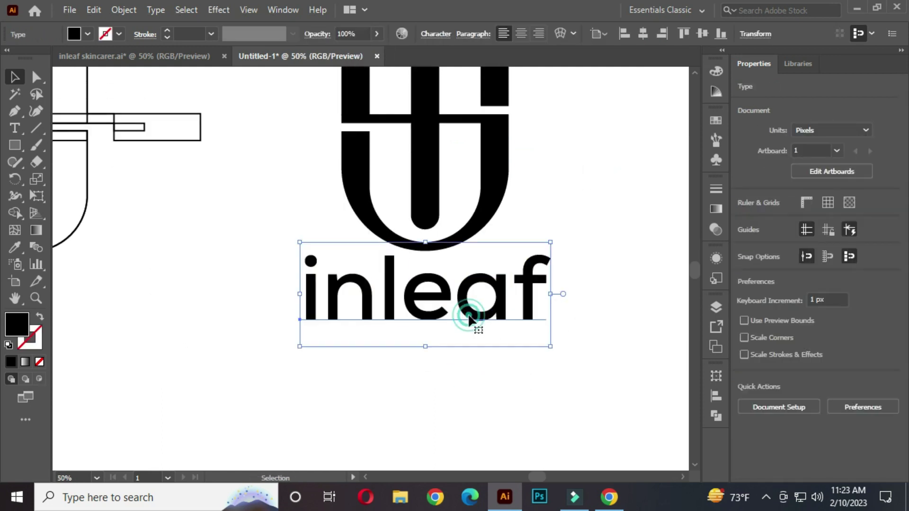
left_click_drag(466, 289, 467, 360)
double_click(537, 374)
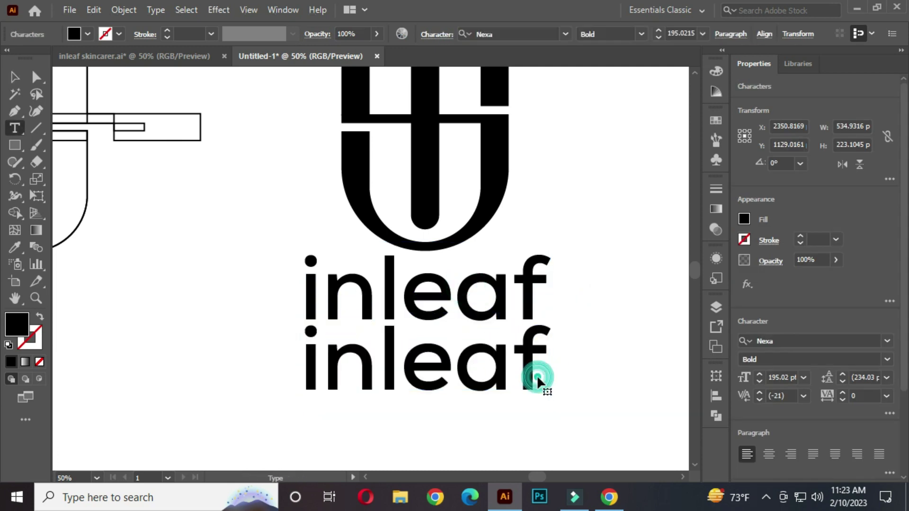
key("BackSpace")
key("BackSpace")
key("BackSpace")
key("BackSpace")
key("BackSpace")
key("BackSpace")
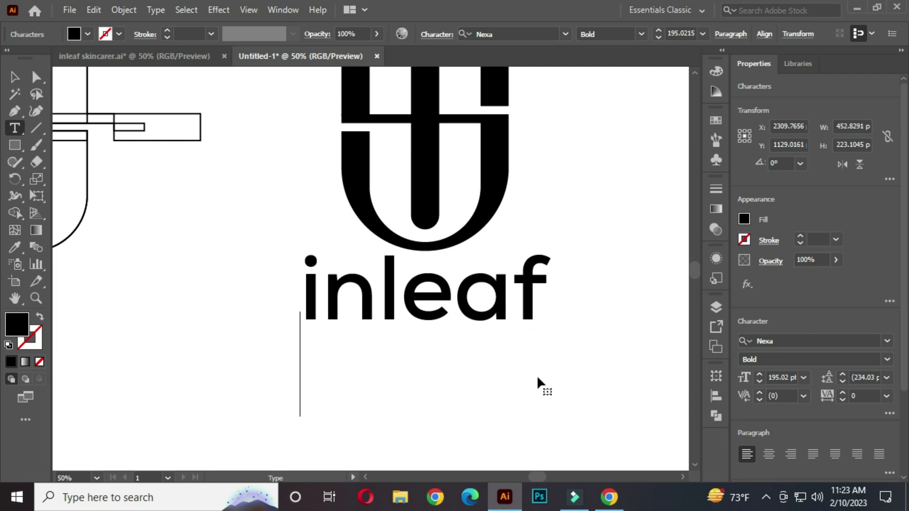
type("sl")
key("BackSpace")
key("BackSpace")
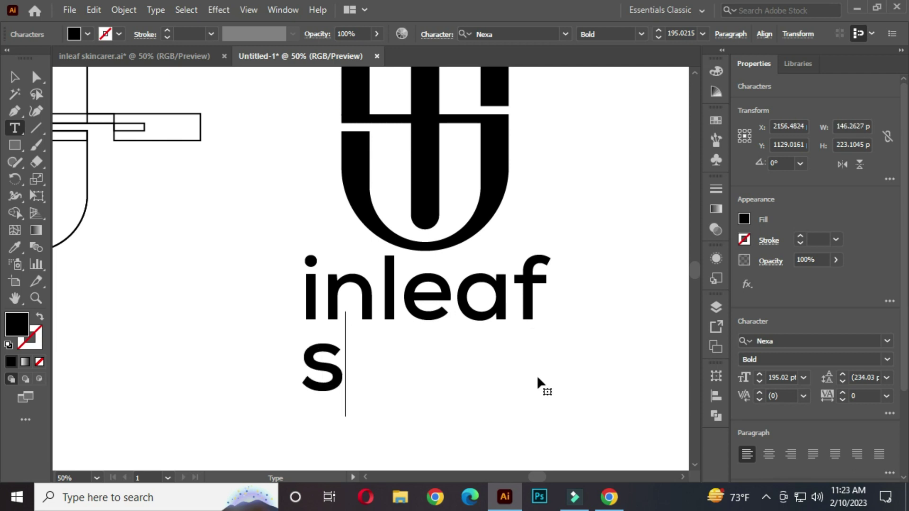
type("skincare")
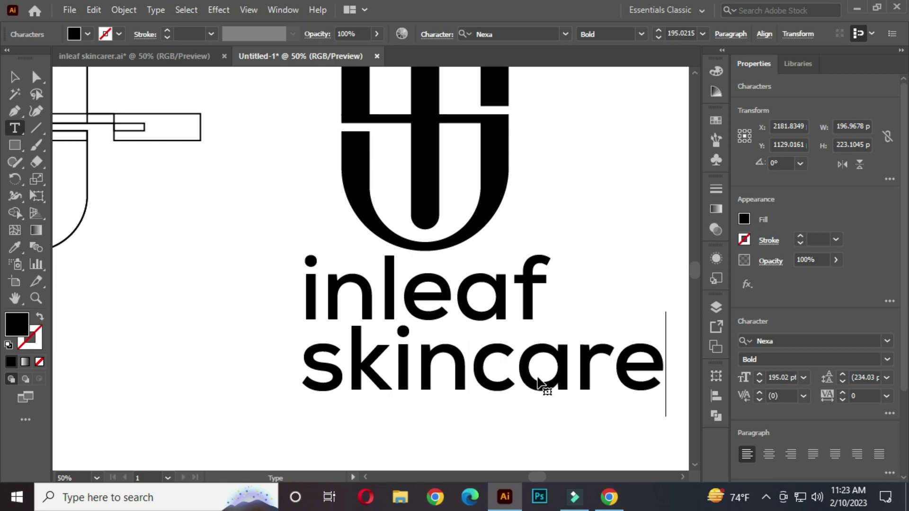
left_click(15, 77)
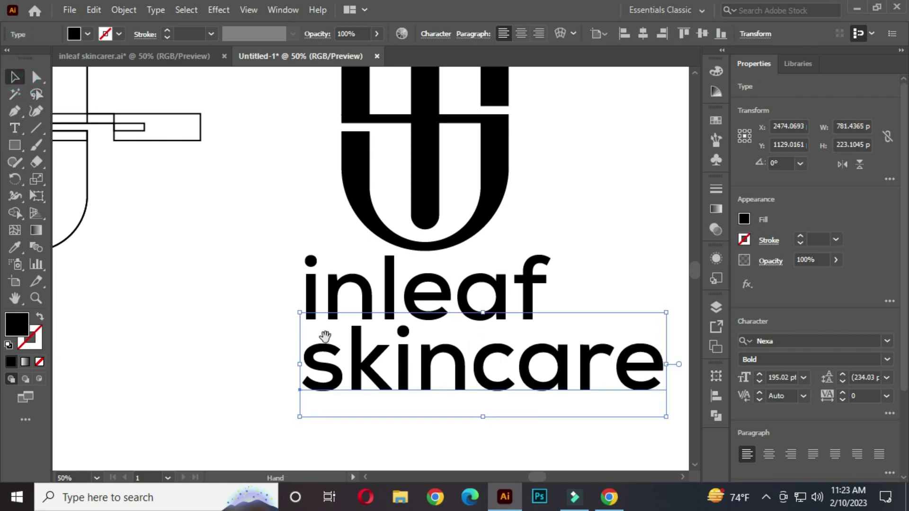
left_click_drag(341, 342, 301, 322)
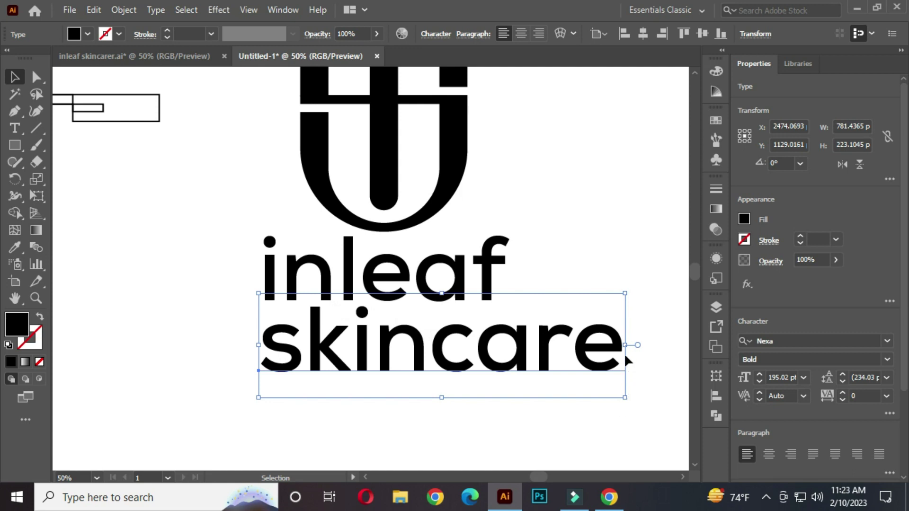
Scale the skincare text down to about 59 pt beneath inleaf and set its tracking to 400
left_click_drag(625, 345, 385, 321)
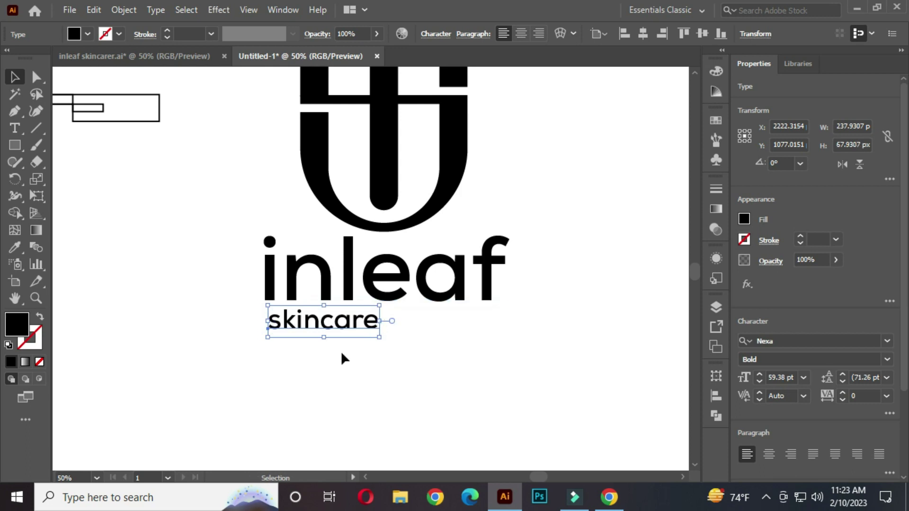
left_click(831, 395)
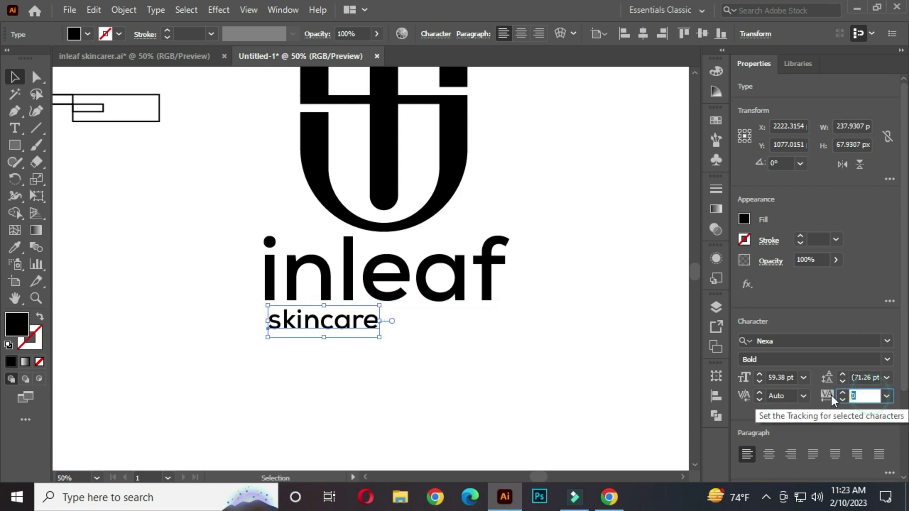
type("400")
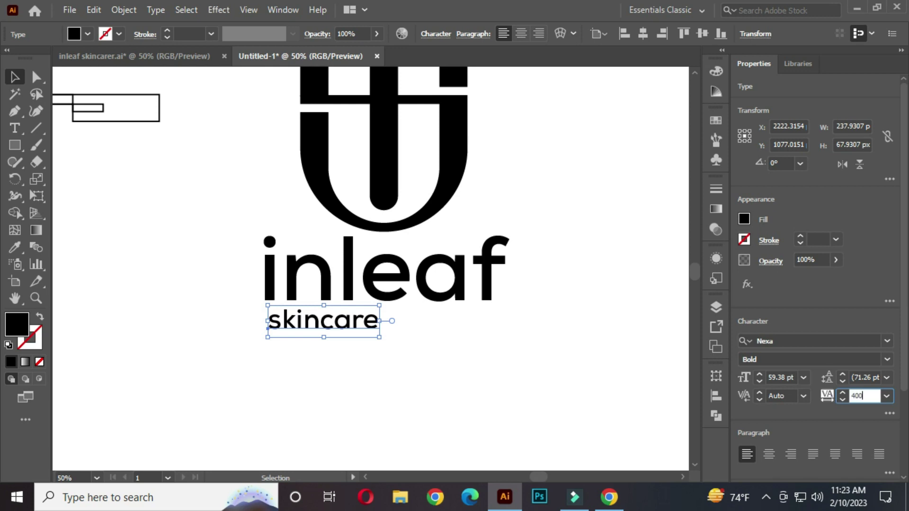
left_click(485, 371)
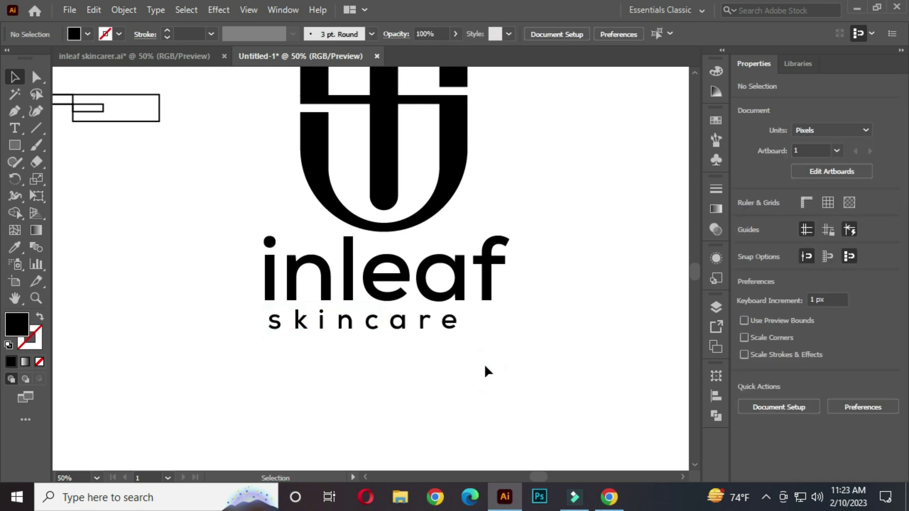
Shift the skincare text right beneath inleaf and align the two text lines on their horizontal centres
left_click_drag(404, 330, 425, 330)
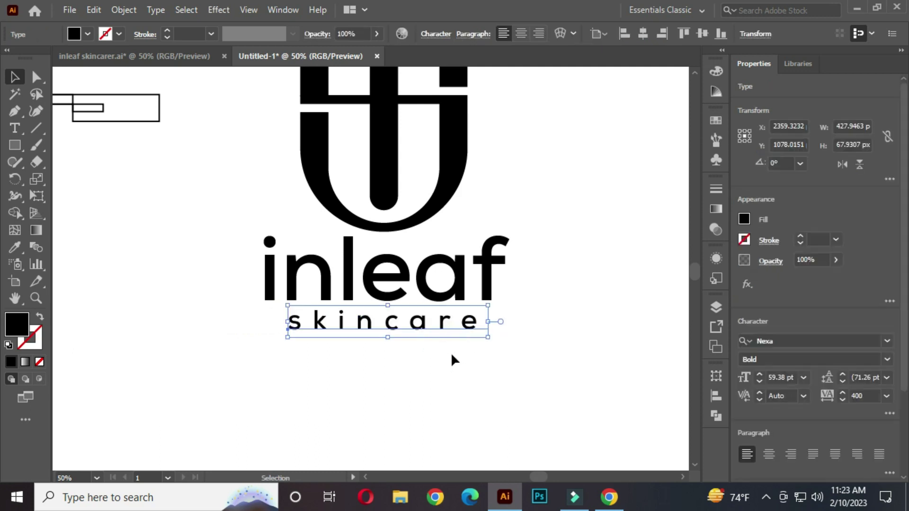
left_click(448, 365)
left_click_drag(441, 286, 433, 268)
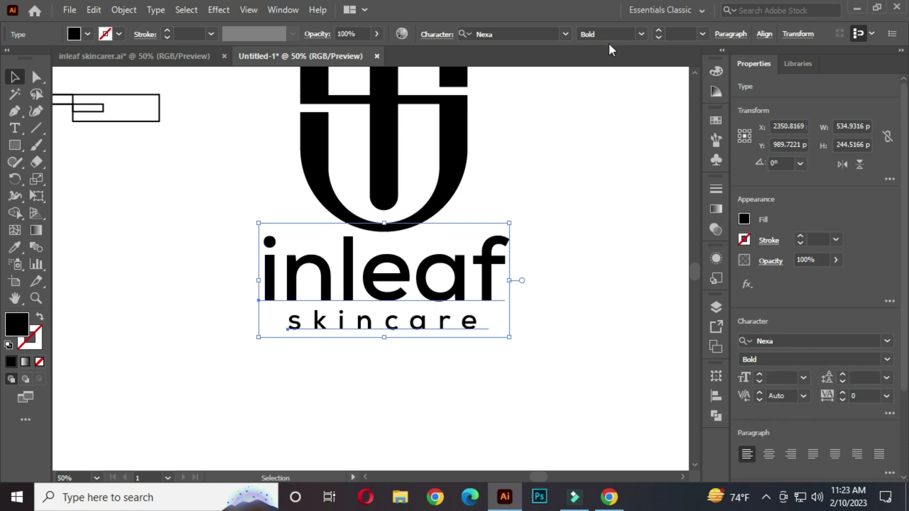
left_click(769, 37)
left_click(646, 74)
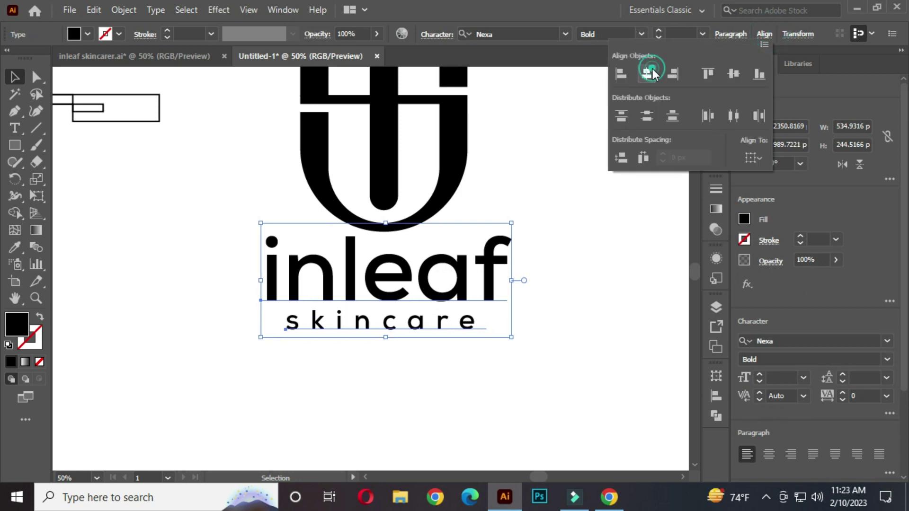
left_click(548, 239)
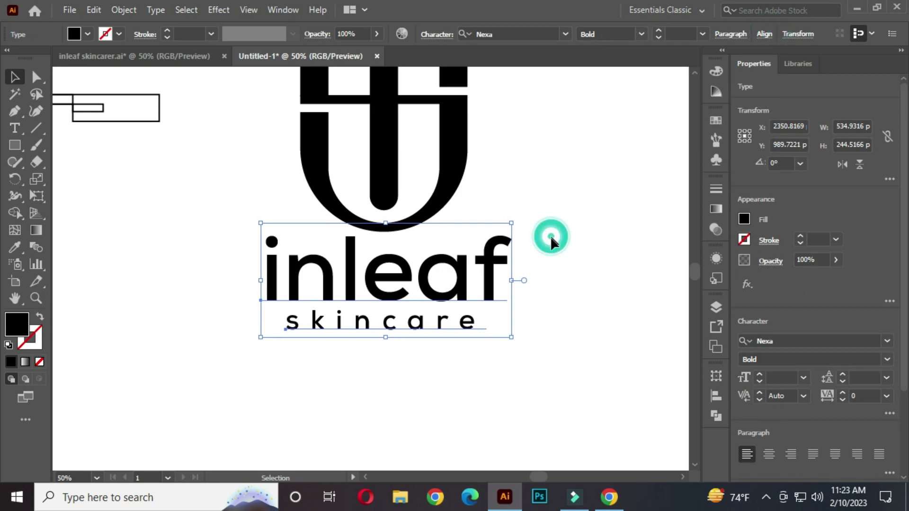
Group the inleaf and skincare text lines together
left_click(548, 295)
left_click(496, 359)
left_click_drag(452, 293, 433, 270)
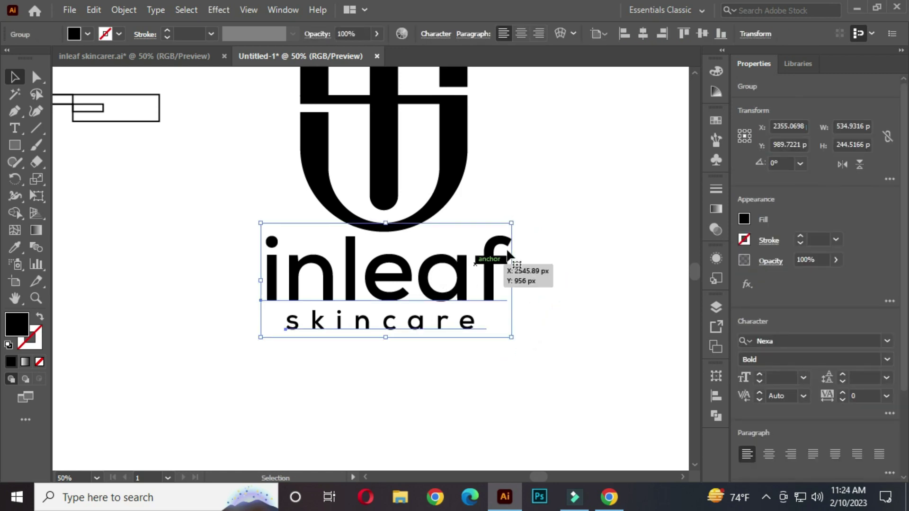
left_click(563, 207)
Align the monogram and the grouped inleaf skincare wordmark on their horizontal centres
key("ctrl+minus")
left_click_drag(525, 209, 552, 318)
left_click_drag(363, 144, 582, 410)
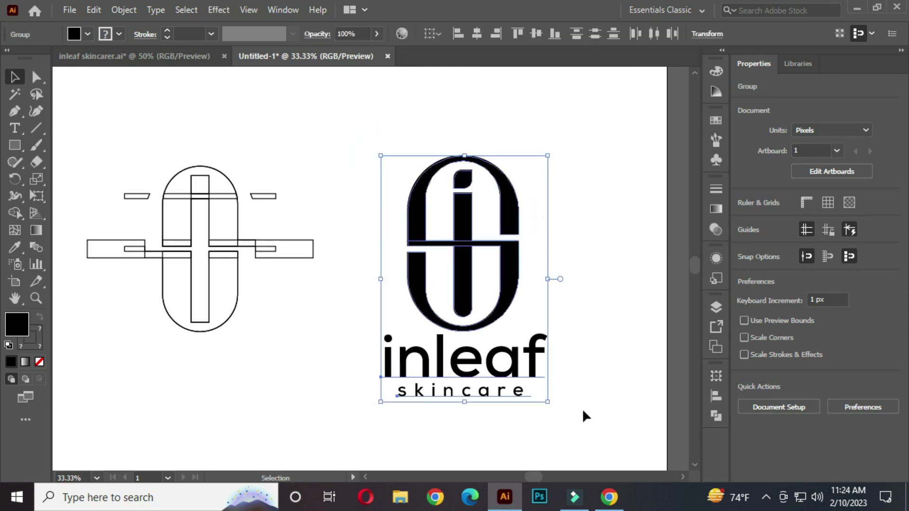
left_click(472, 34)
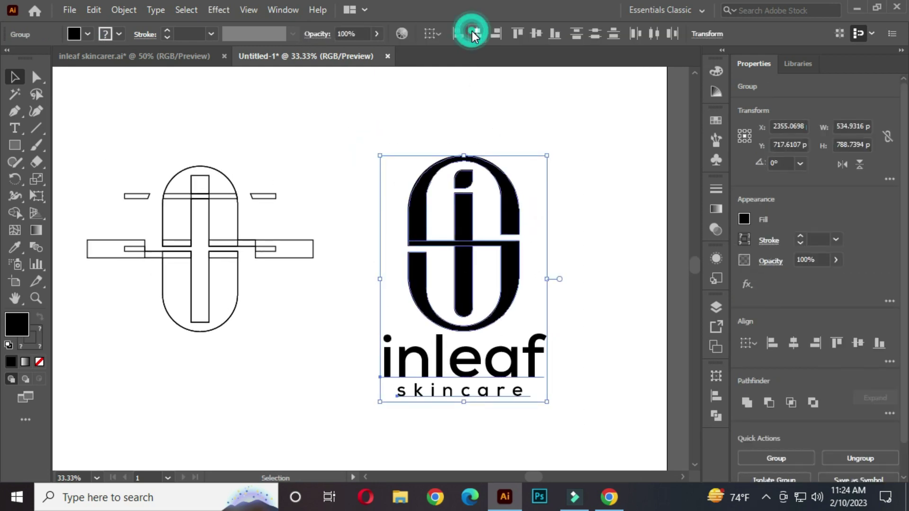
left_click(618, 285)
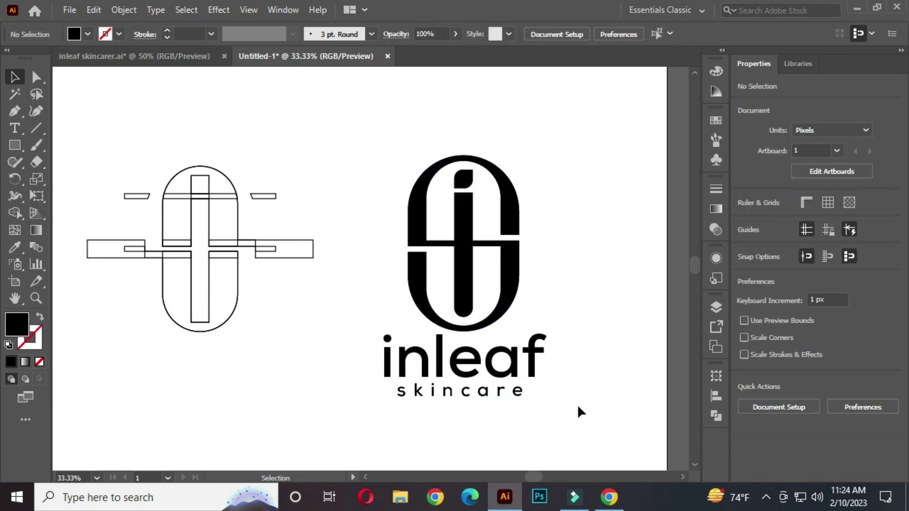
Move the grouped inleaf skincare wordmark slightly right and down beneath the monogram
left_click(505, 374)
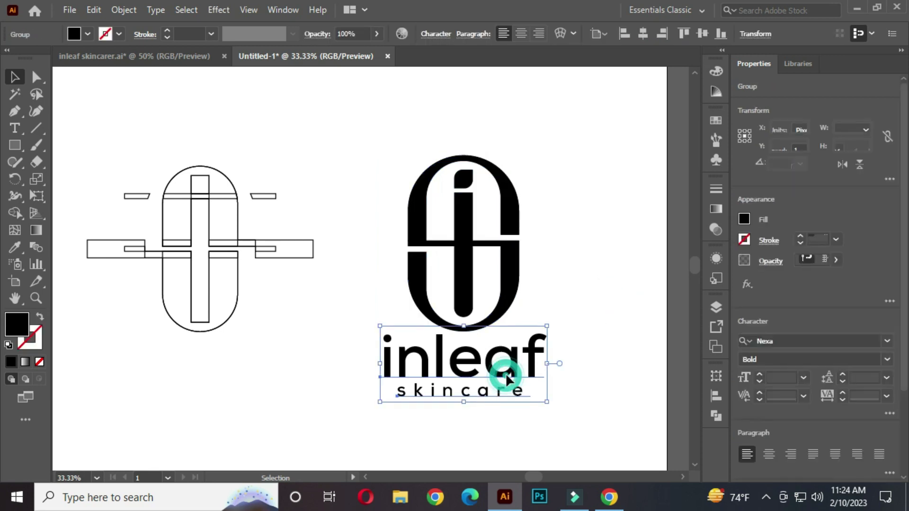
left_click_drag(507, 375, 513, 378)
left_click(596, 306)
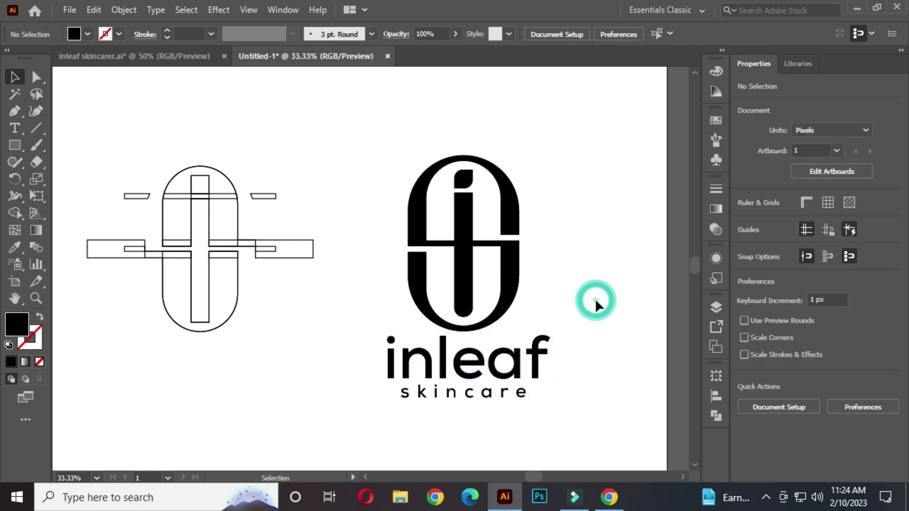